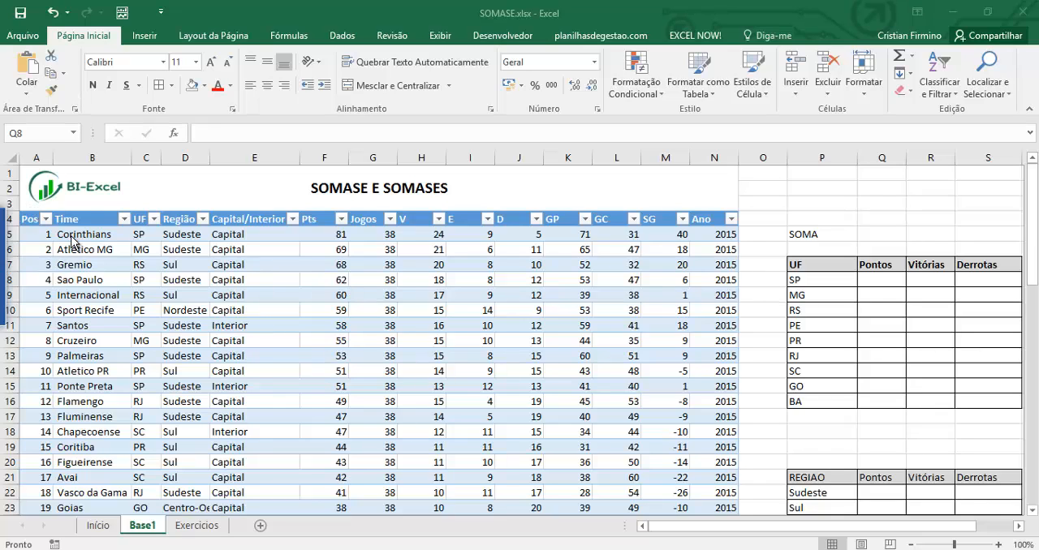
Examine the championship table's columns and the UF, REGIAO and Somar gols summary tables beside it on the Base1 sheet.
{"action": "left_click", "coordinate": [240, 279]}
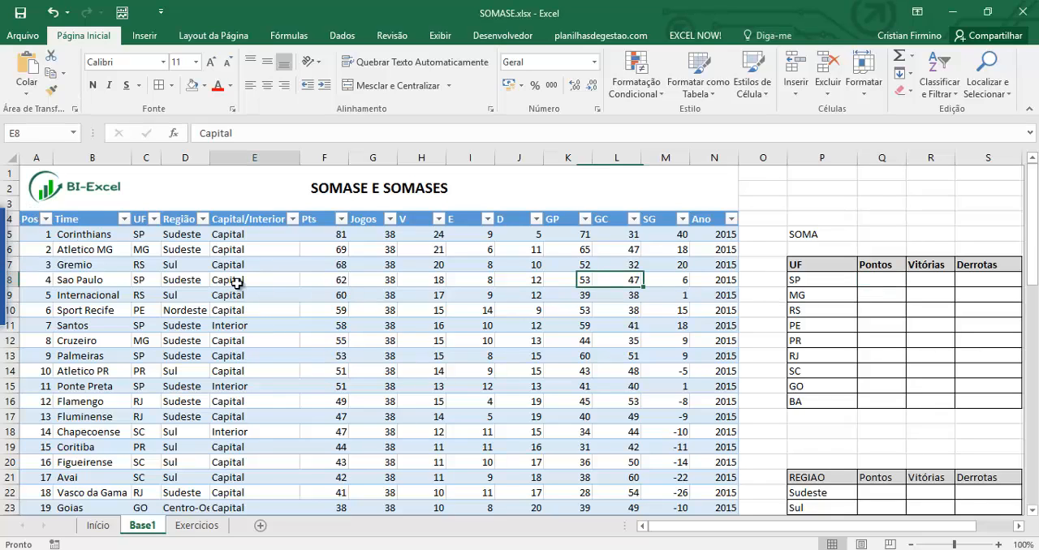
{"action": "scroll", "coordinate": [262, 333], "scroll_direction": "down", "scroll_amount": 13}
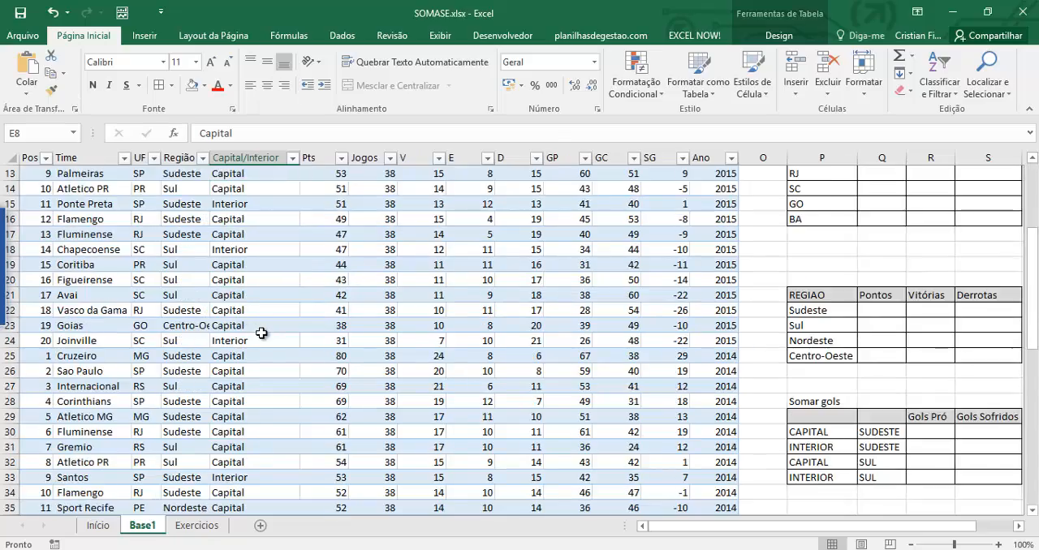
{"action": "scroll", "coordinate": [261, 332], "scroll_direction": "up", "scroll_amount": 14}
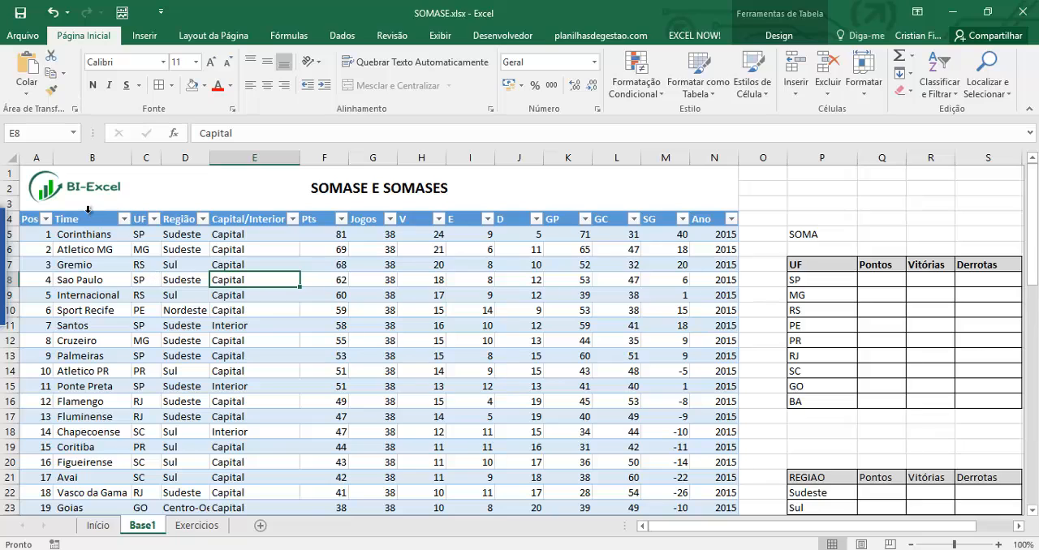
{"action": "left_click", "coordinate": [85, 213]}
{"action": "left_click", "coordinate": [36, 209]}
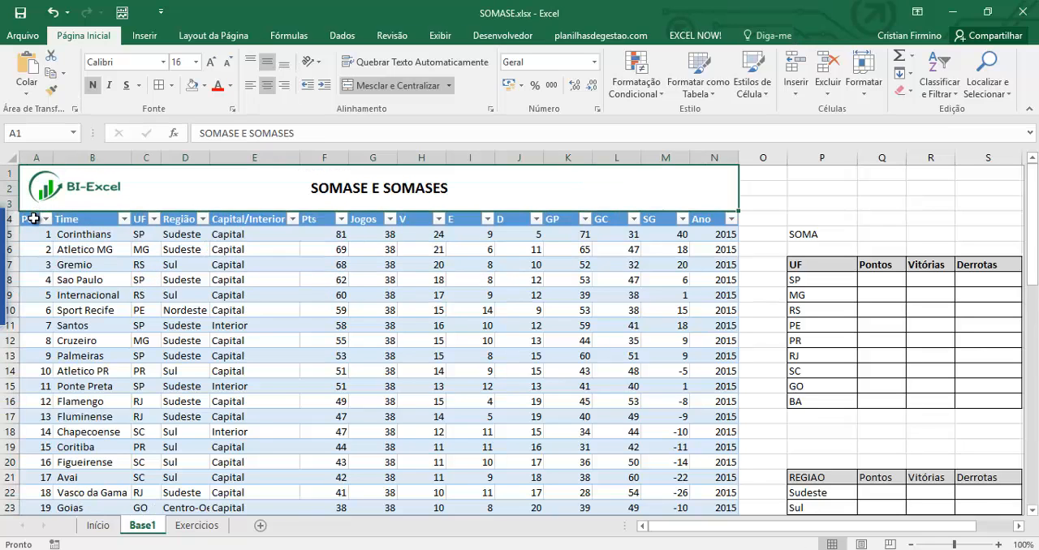
{"action": "left_click", "coordinate": [35, 217]}
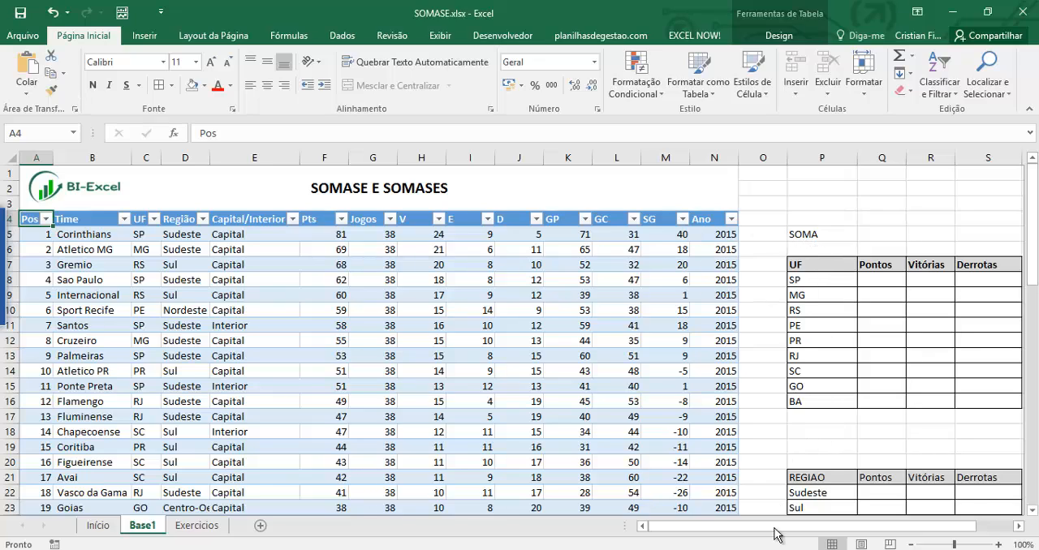
{"action": "left_click_drag", "start_coordinate": [777, 536], "coordinate": [826, 536]}
{"action": "scroll", "coordinate": [722, 399], "scroll_direction": "down", "scroll_amount": 3}
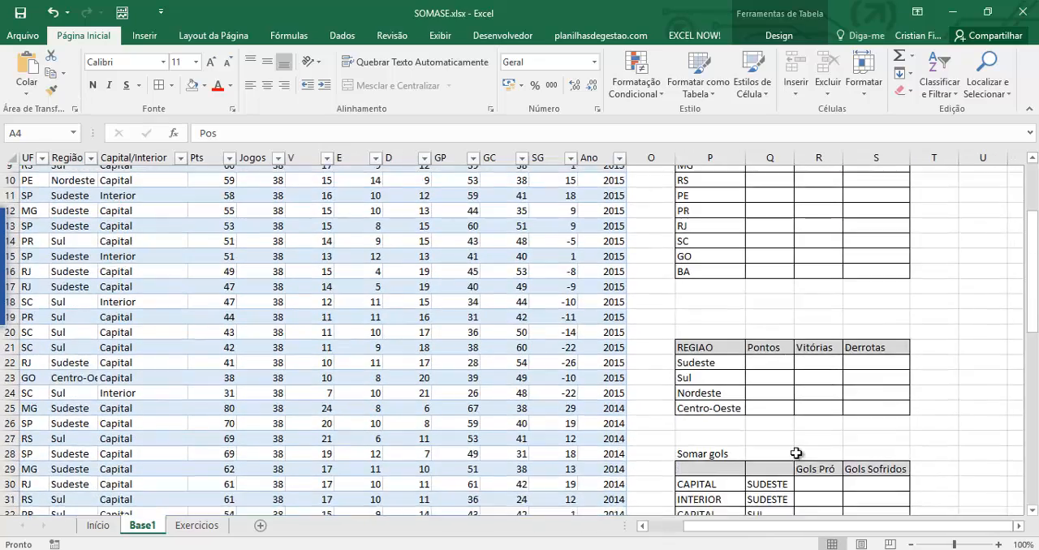
{"action": "scroll", "coordinate": [796, 454], "scroll_direction": "up", "scroll_amount": 3}
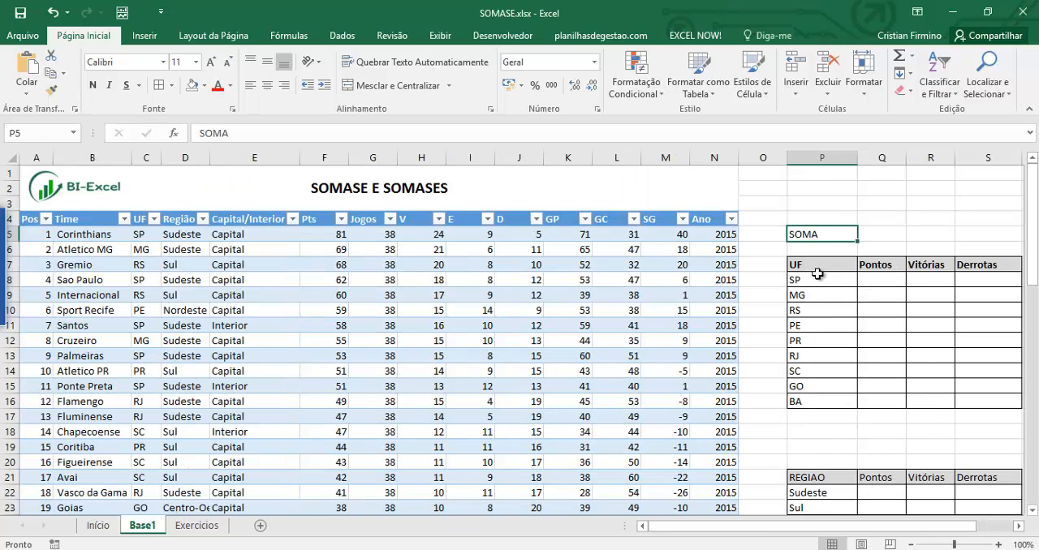
{"action": "left_click", "coordinate": [812, 266]}
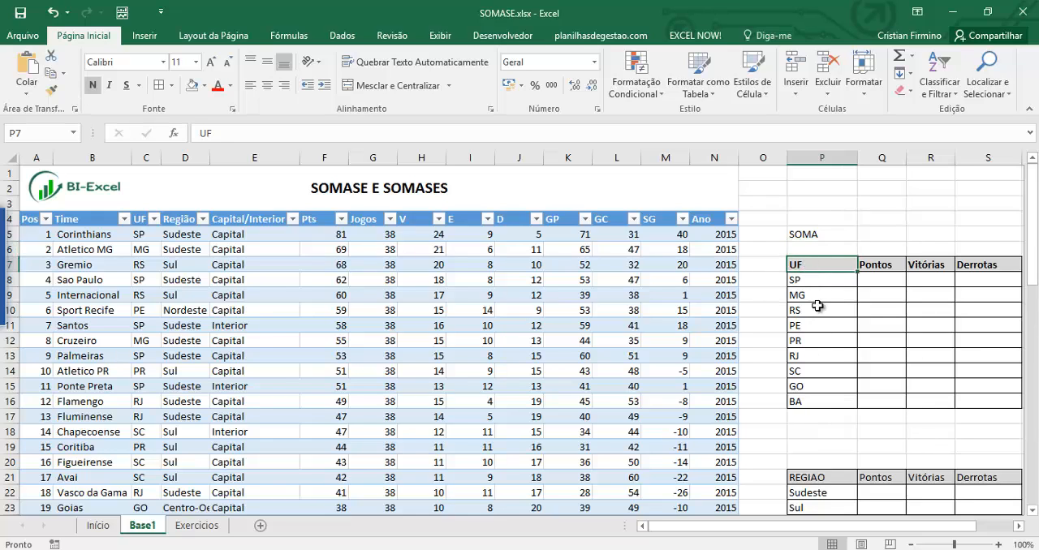
{"action": "left_click_drag", "start_coordinate": [811, 279], "coordinate": [828, 398]}
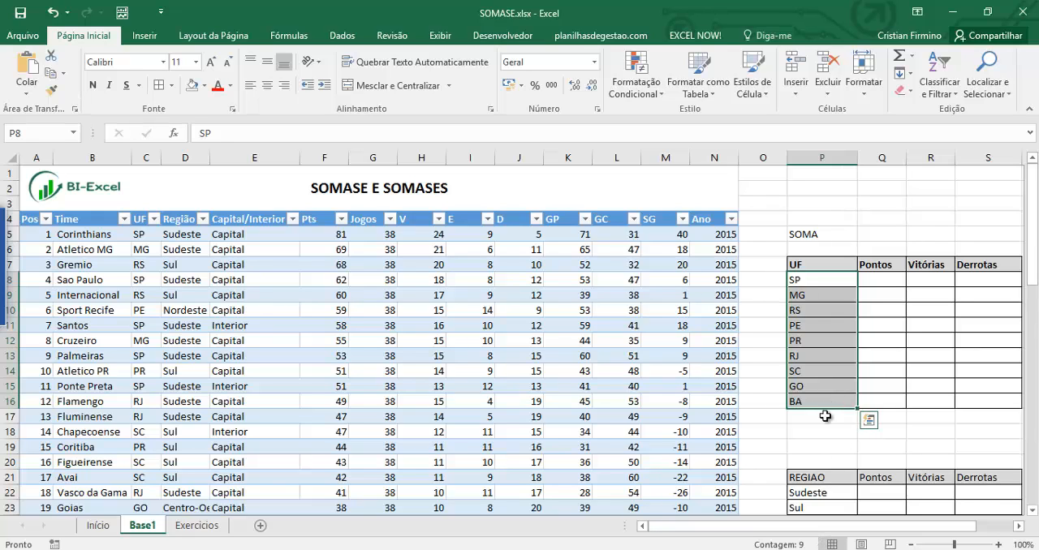
{"action": "left_click", "coordinate": [872, 267]}
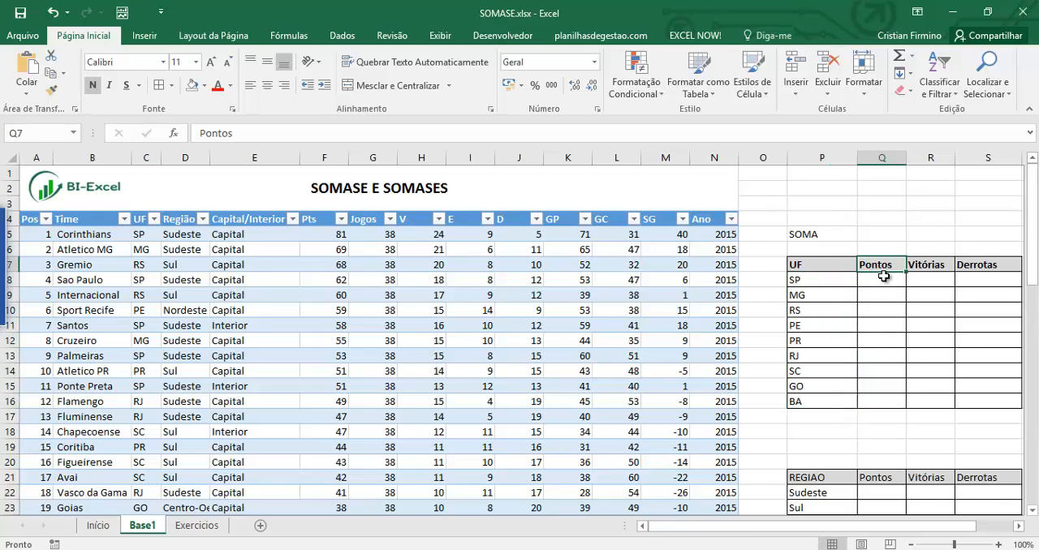
Start a SOMASE formula in Q8 with the table's UF column as the range and P8 as the criterion.
{"action": "left_click", "coordinate": [882, 276]}
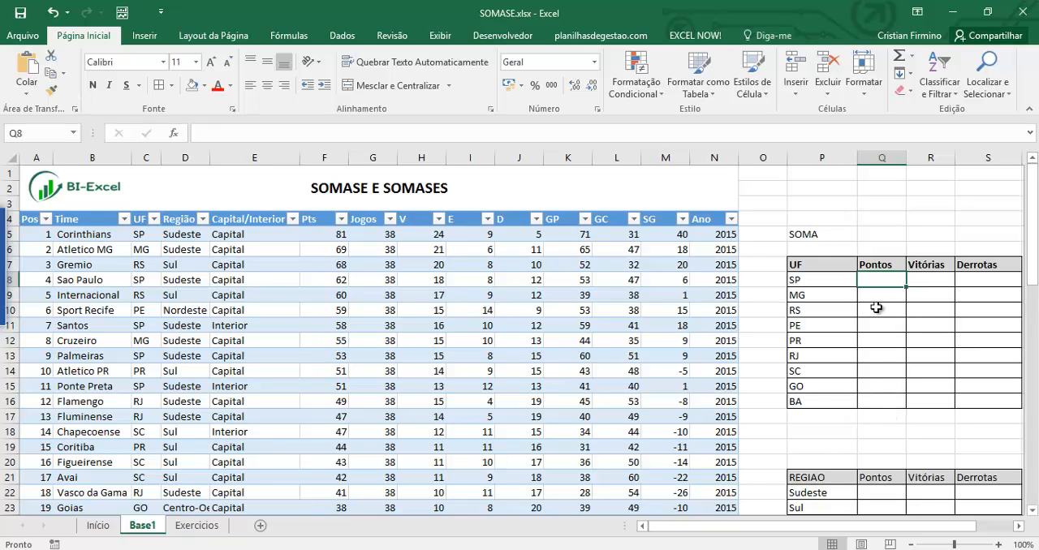
{"action": "type", "text": "="}
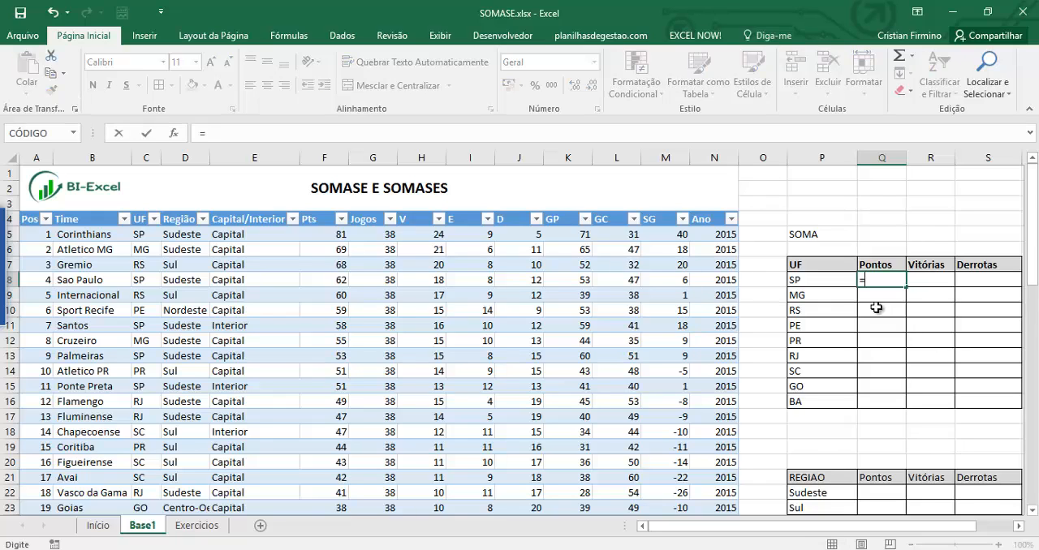
{"action": "type", "text": "somase"}
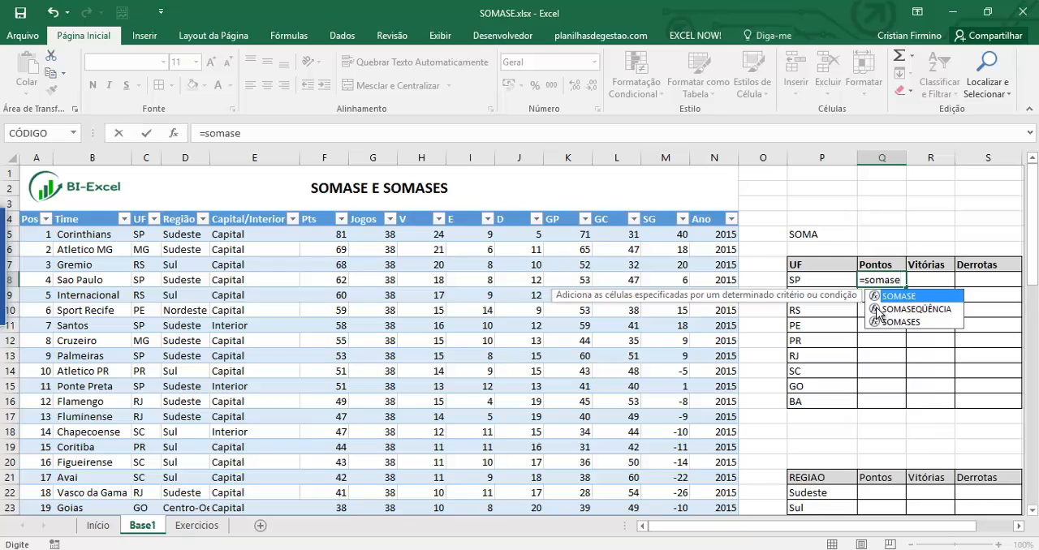
{"action": "key", "text": "Tab"}
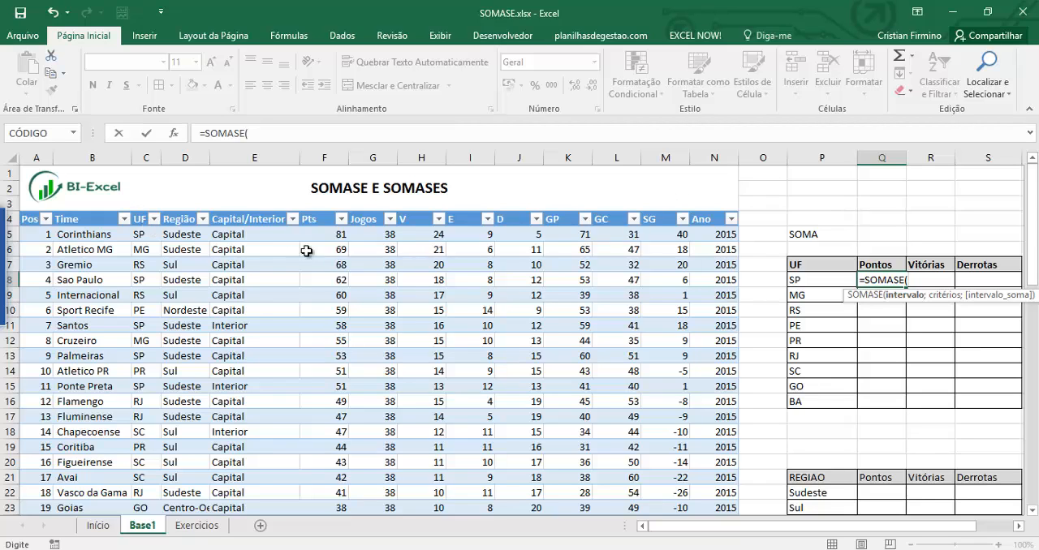
{"action": "left_click", "coordinate": [136, 210]}
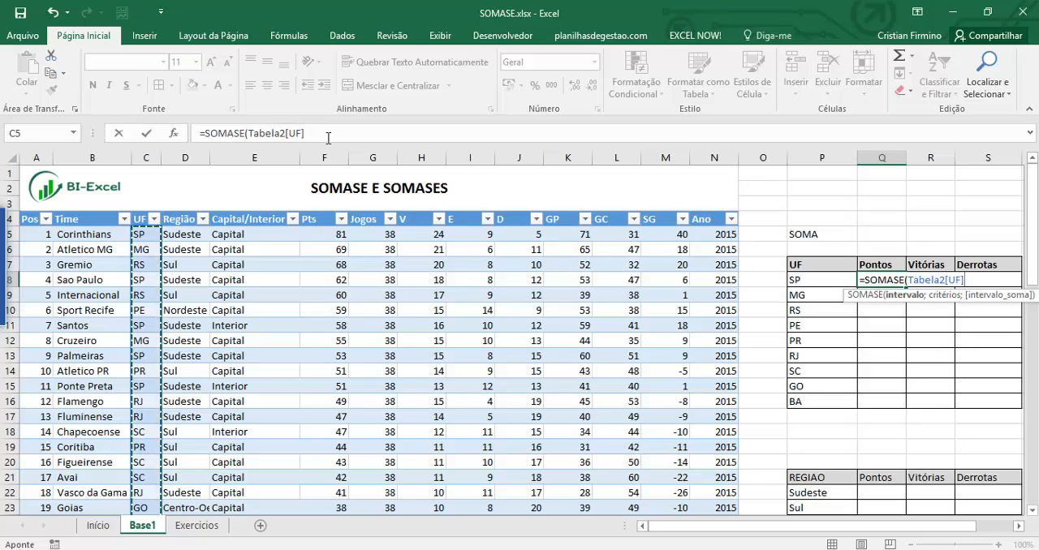
{"action": "type", "text": ";"}
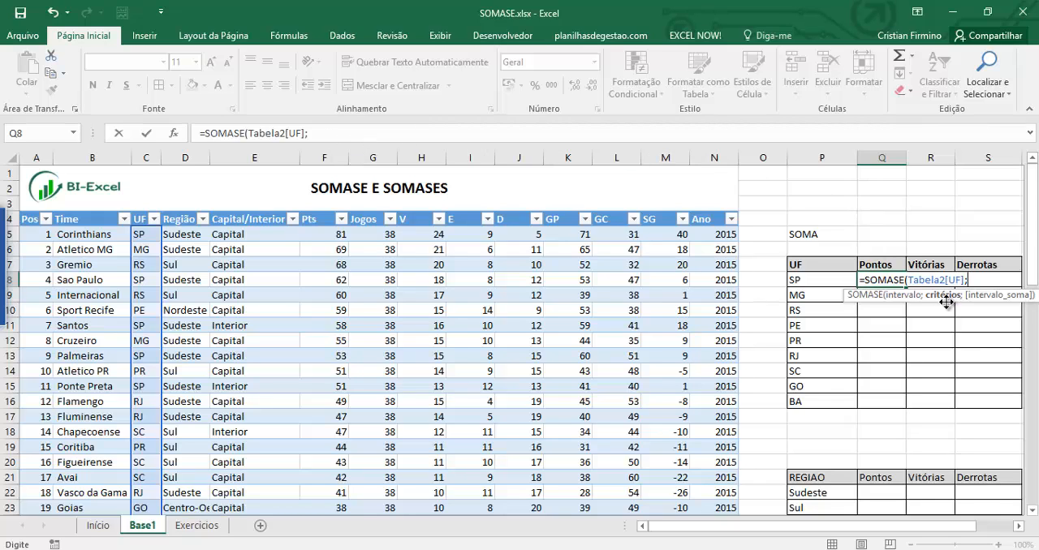
{"action": "left_click", "coordinate": [816, 278]}
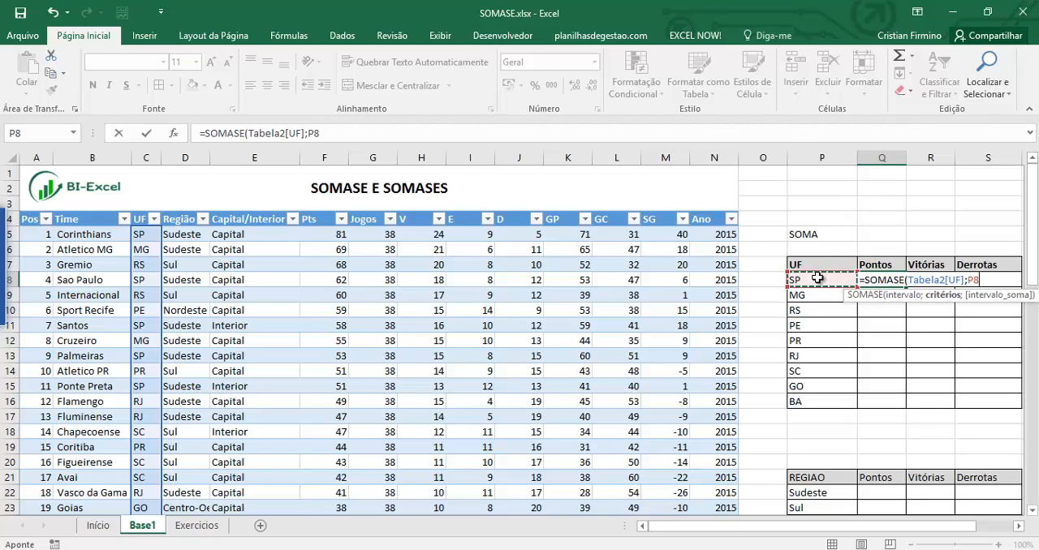
{"action": "type", "text": ";"}
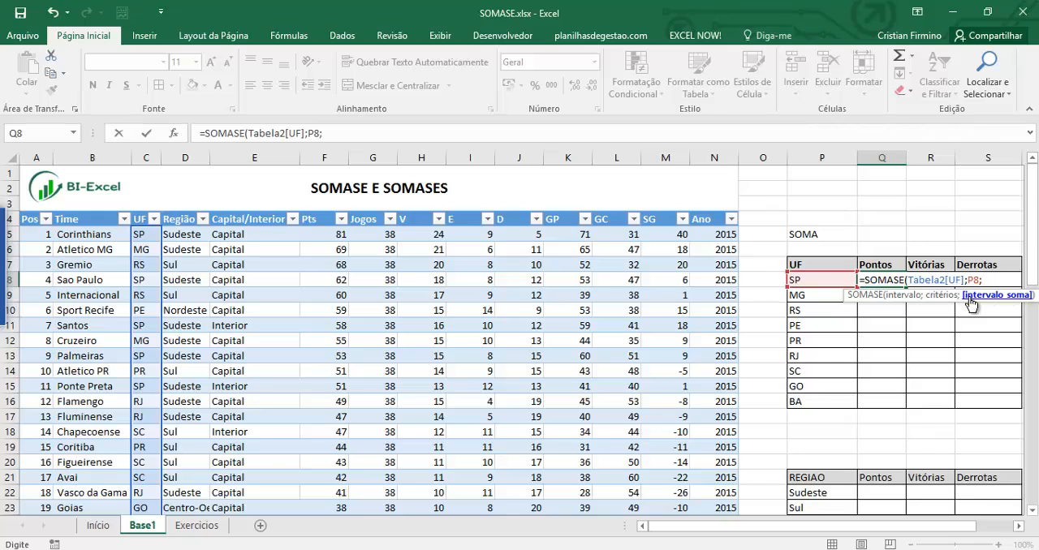
Complete the SOMASE formula in Q8 with the table's Pts column as the sum range, moving the syntax tooltip out of the way.
{"action": "left_click", "coordinate": [891, 296]}
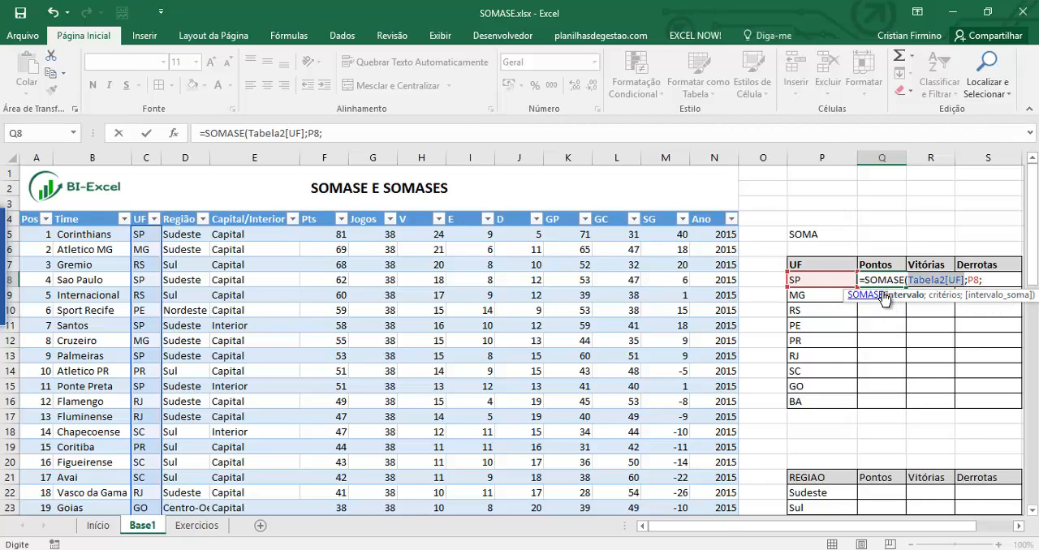
{"action": "left_click_drag", "start_coordinate": [885, 294], "coordinate": [827, 221]}
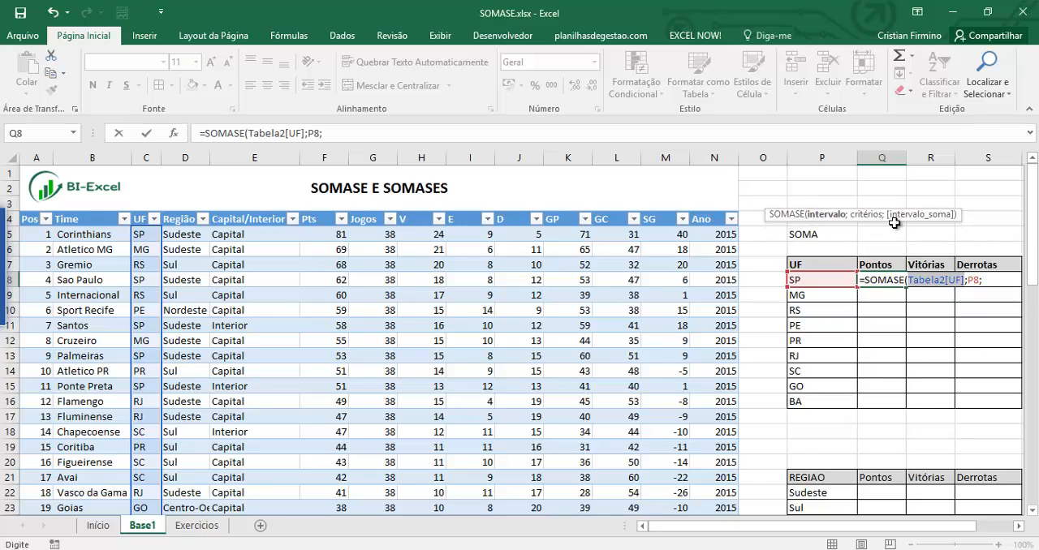
{"action": "left_click", "coordinate": [356, 134]}
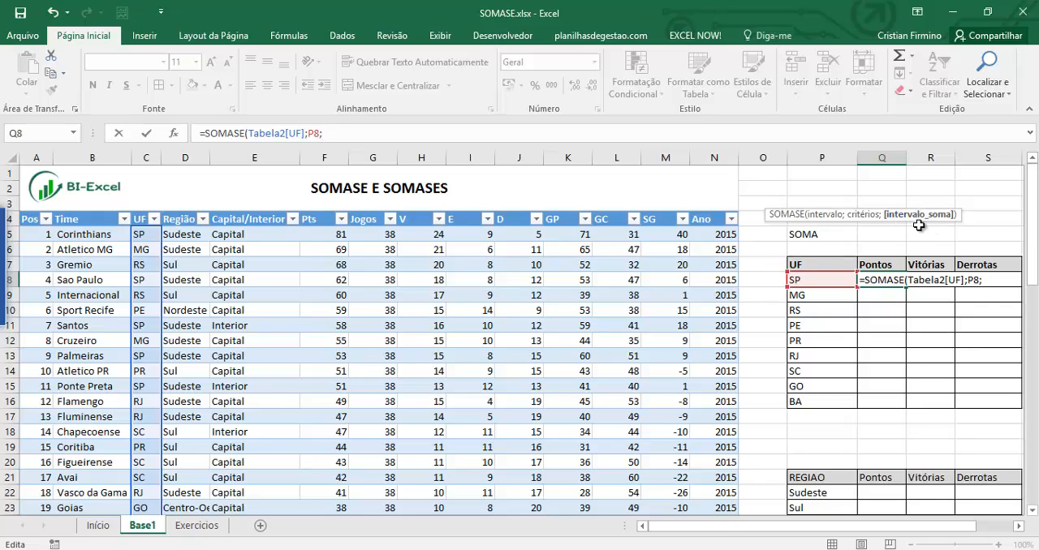
{"action": "left_click", "coordinate": [321, 212]}
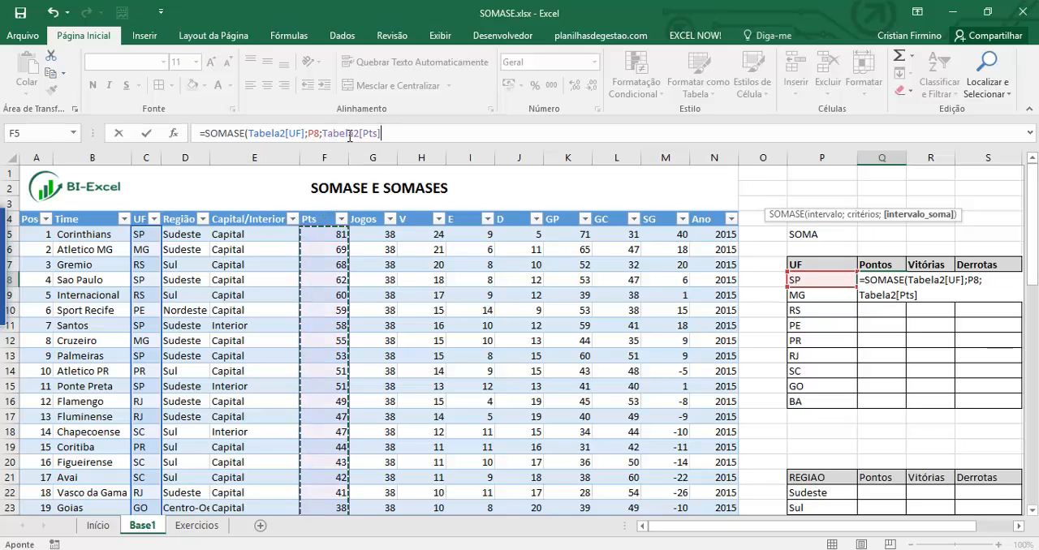
{"action": "type", "text": ")"}
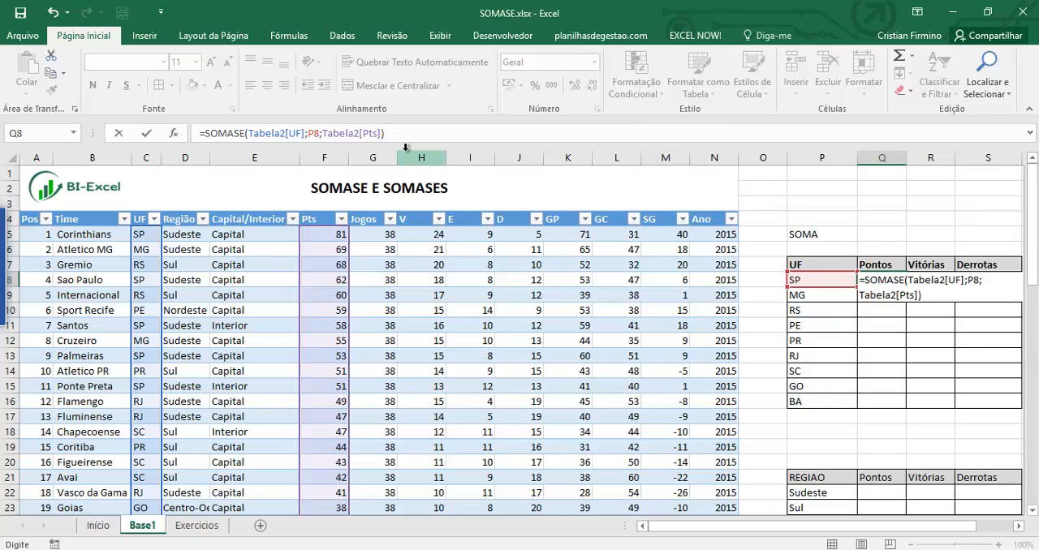
{"action": "key", "text": "Return"}
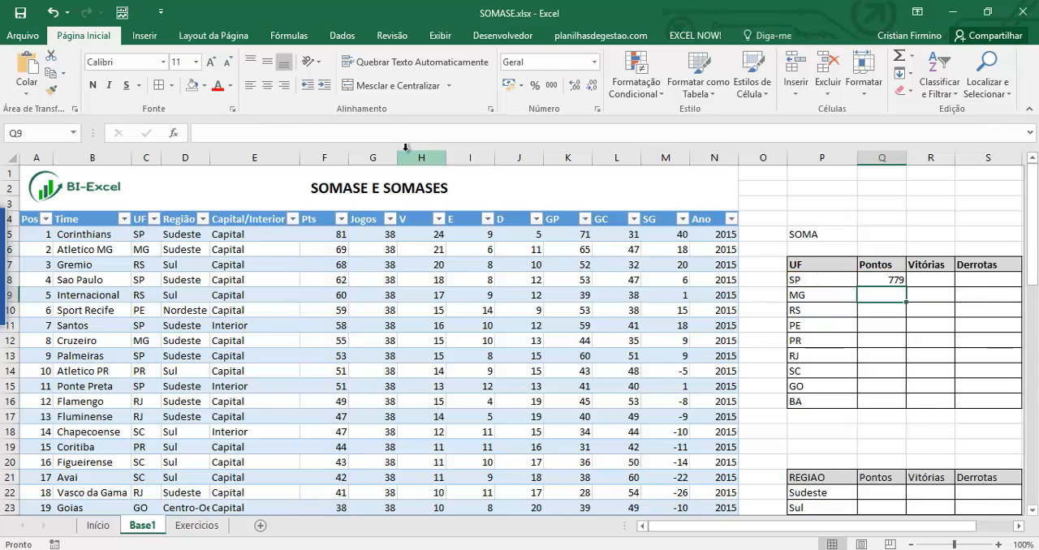
Fill the SOMASE formula from Q8 down the Pontos column to the BA row.
{"action": "left_click", "coordinate": [897, 280]}
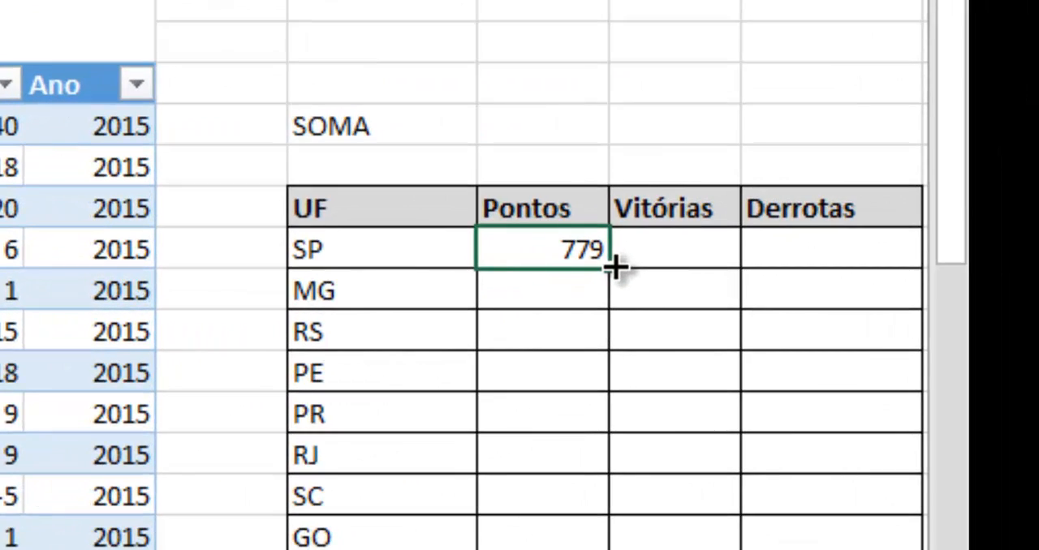
{"action": "double_click", "coordinate": [615, 266]}
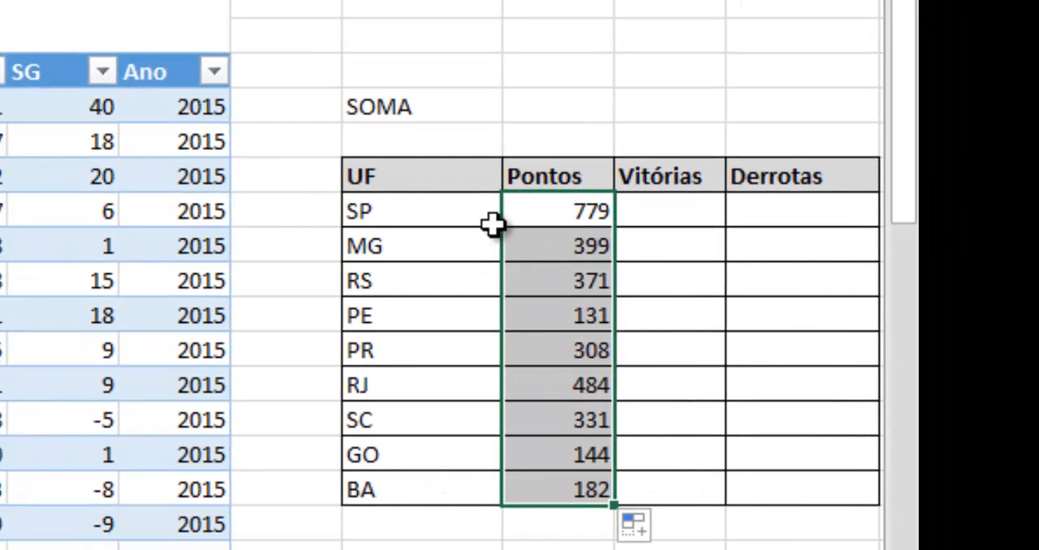
{"action": "left_click", "coordinate": [559, 223]}
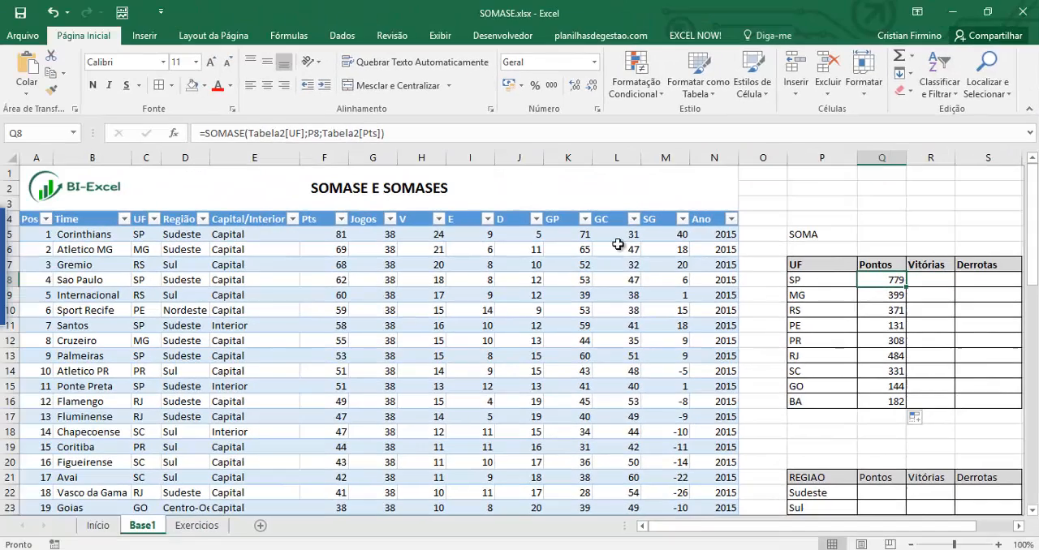
Examine how the UF and Pts values of the first four teams correspond in the championship table.
{"action": "left_click", "coordinate": [144, 234]}
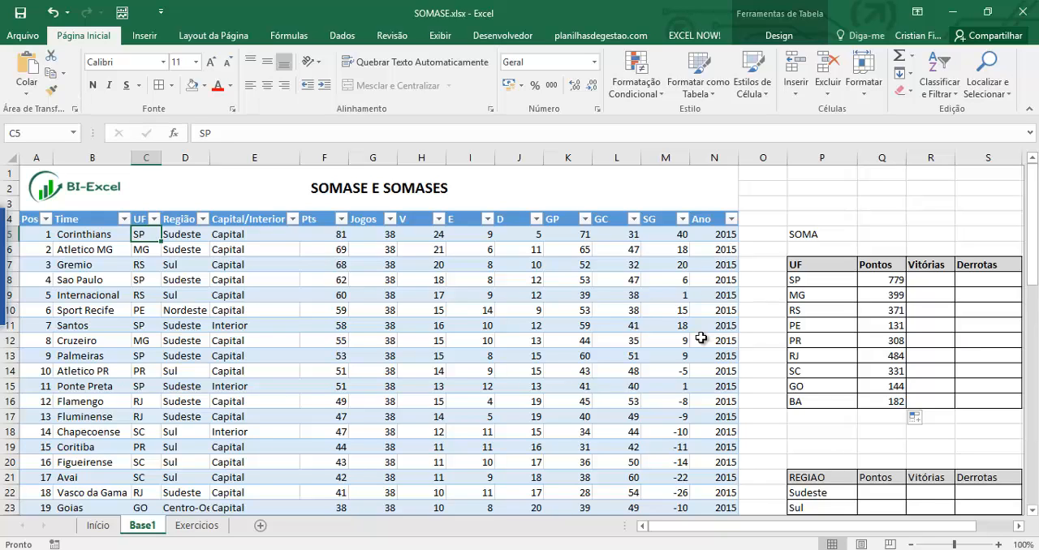
{"action": "left_click", "coordinate": [337, 235]}
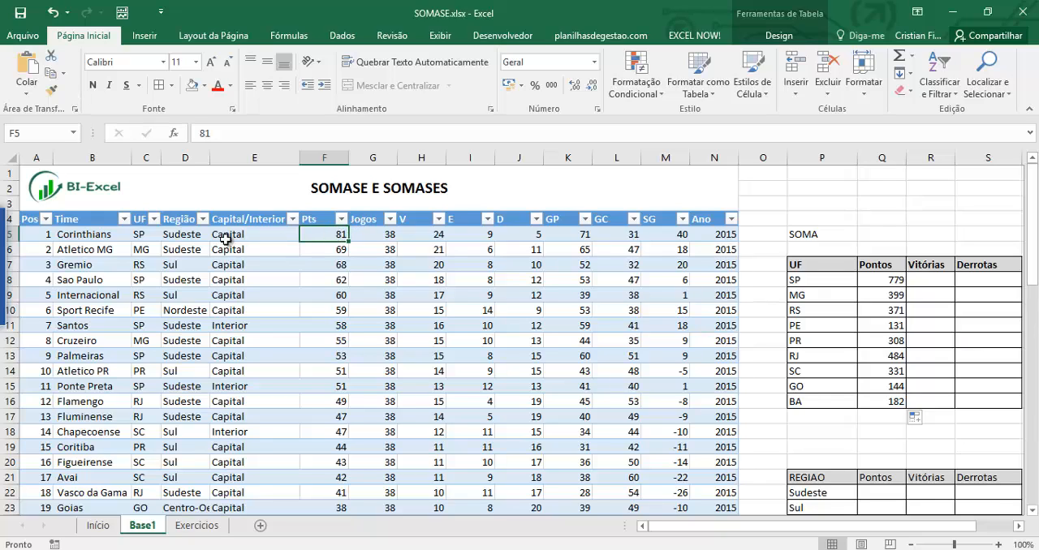
{"action": "left_click", "coordinate": [138, 250]}
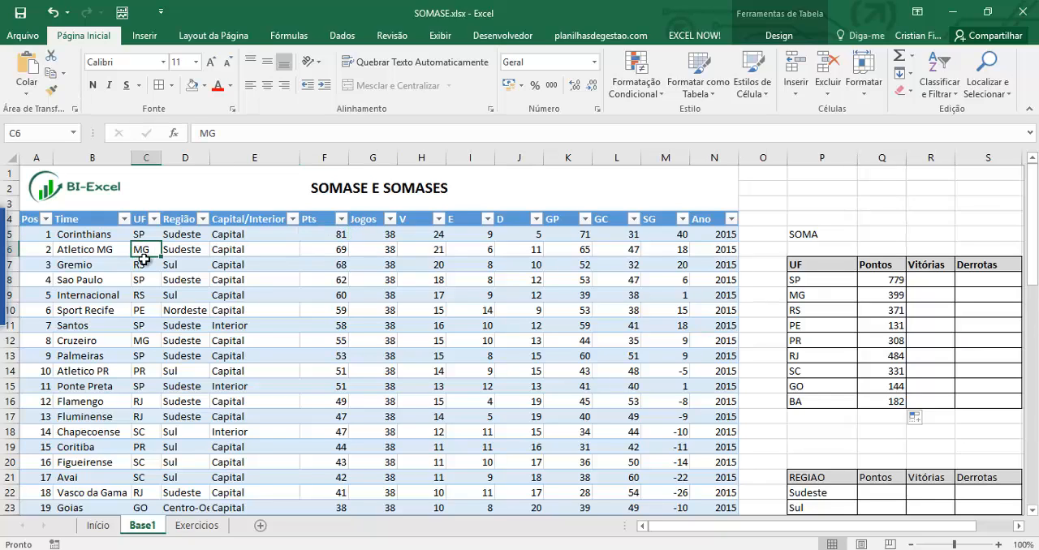
{"action": "left_click", "coordinate": [146, 263]}
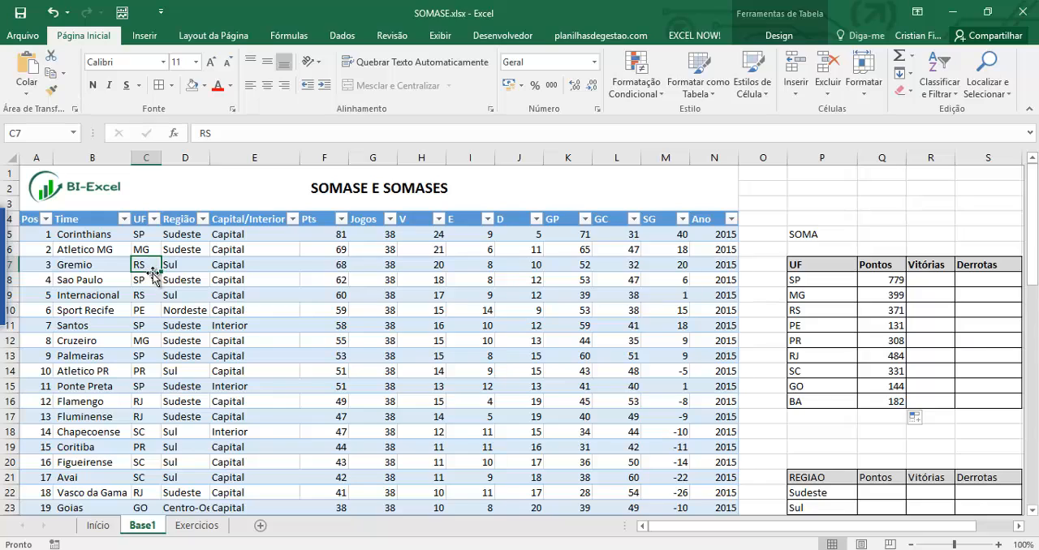
{"action": "left_click", "coordinate": [148, 281]}
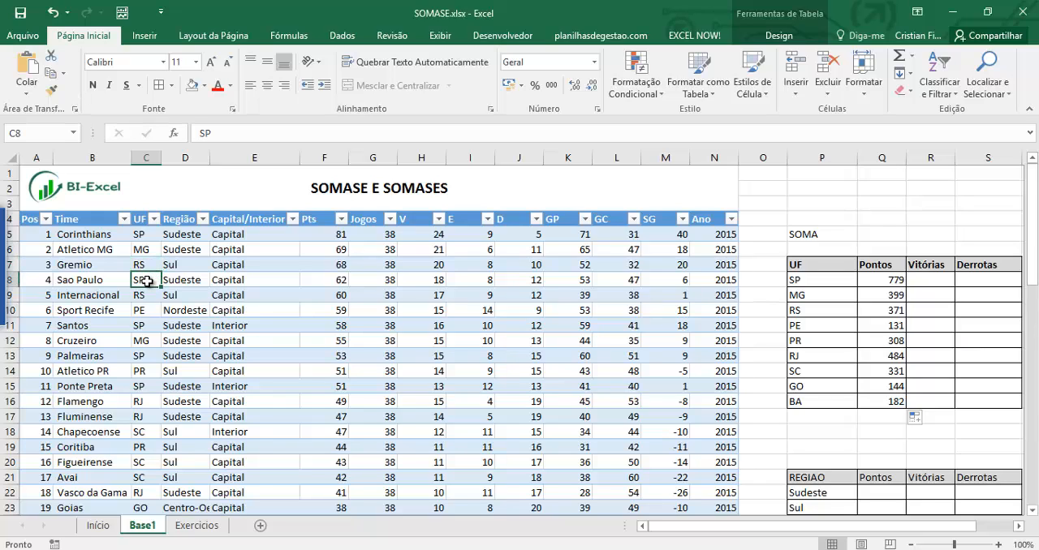
{"action": "left_click", "coordinate": [323, 277]}
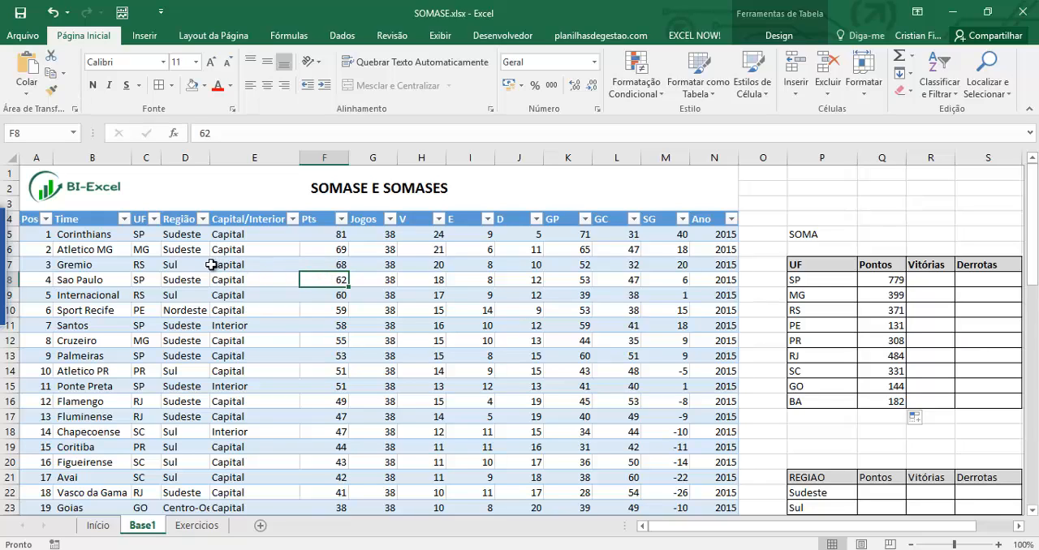
Review the arguments of the SOMASE formula in Q8 and leave it without changes.
{"action": "left_click", "coordinate": [889, 280]}
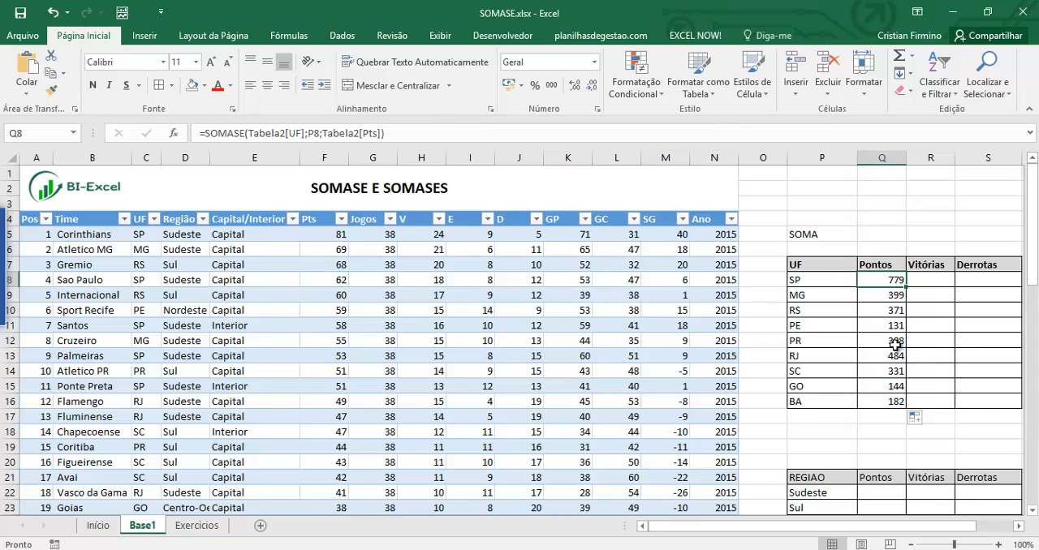
{"action": "key", "text": "F2"}
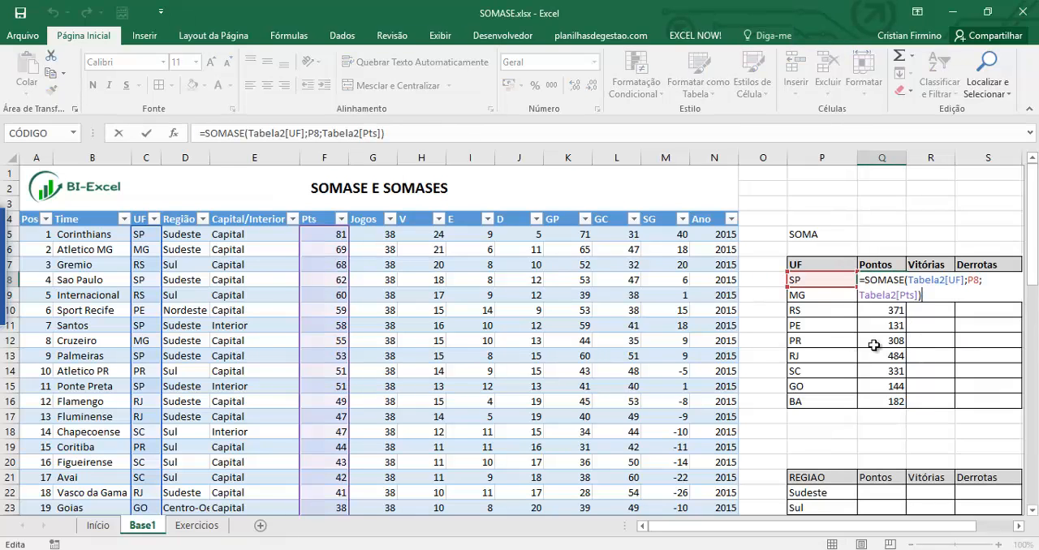
{"action": "left_click", "coordinate": [373, 127]}
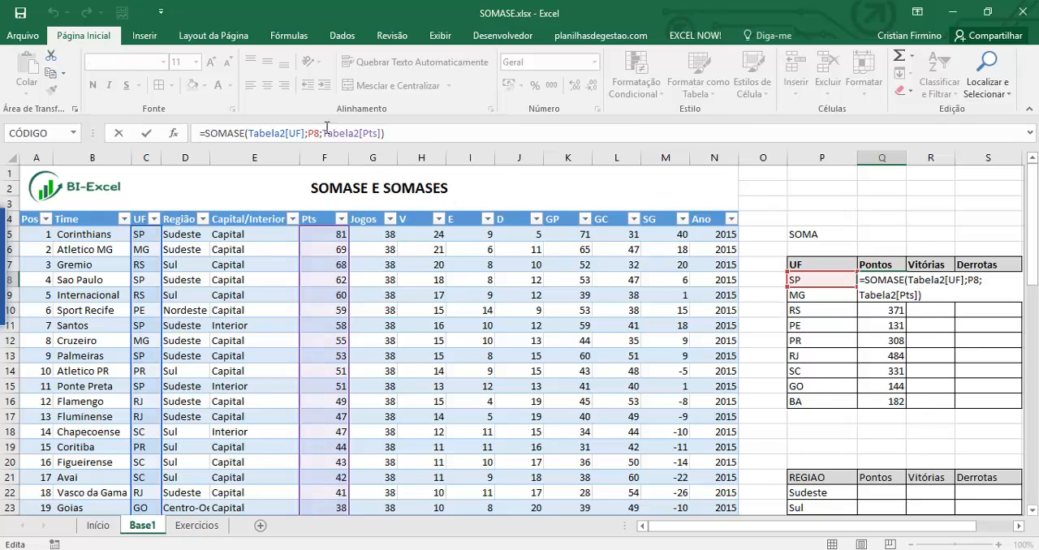
{"action": "left_click_drag", "start_coordinate": [340, 133], "coordinate": [380, 144]}
{"action": "key", "text": "Escape"}
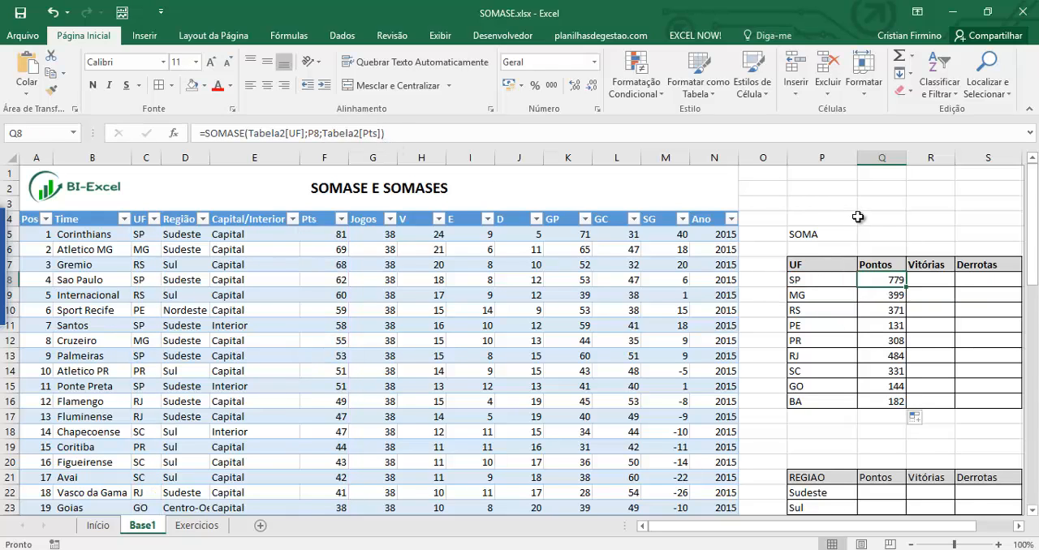
Enter the label "soma maior do que 60 pts" in cell P3 above the summary tables.
{"action": "left_click", "coordinate": [815, 204]}
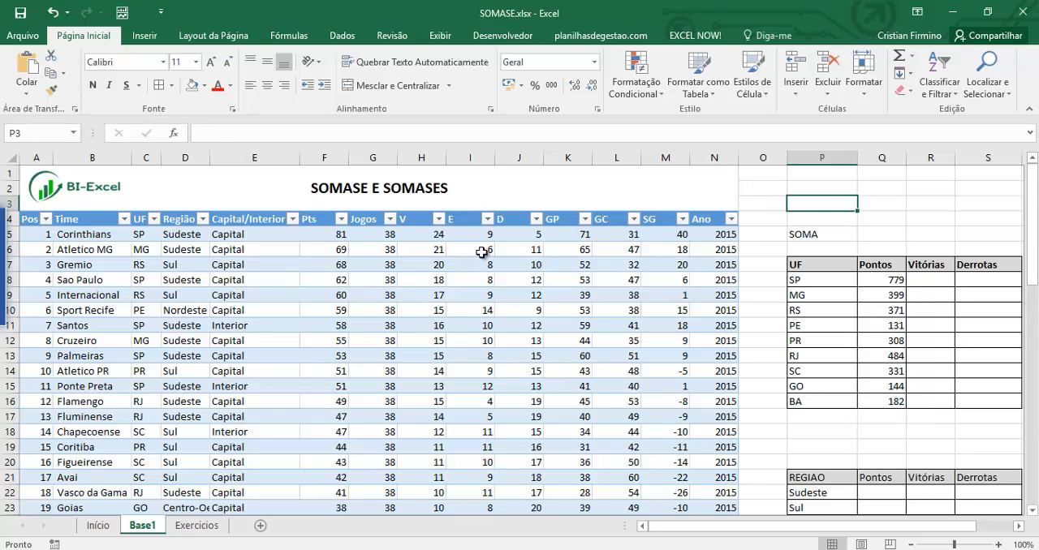
{"action": "type", "text": "soma maior do que 60 pt"}
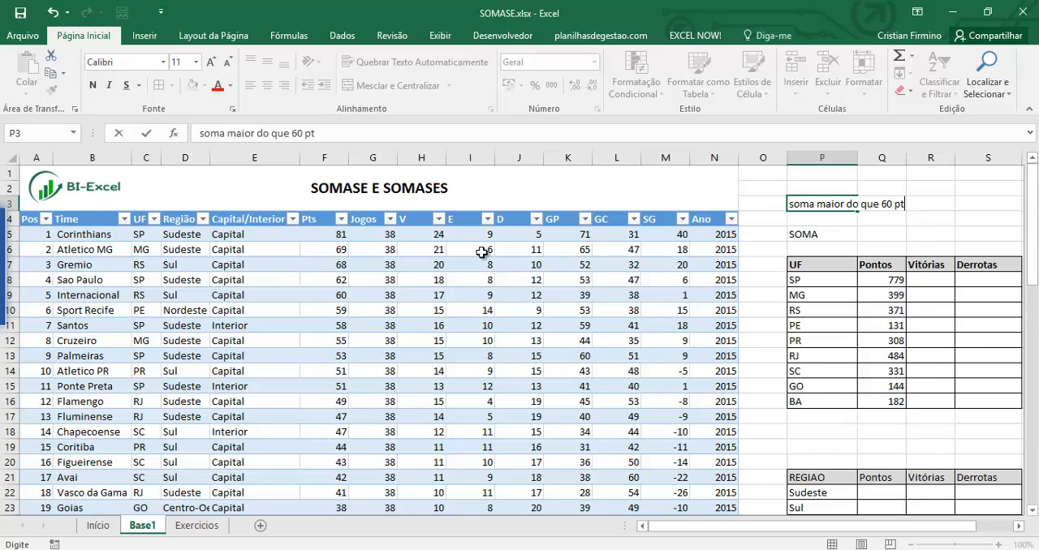
{"action": "type", "text": "s"}
{"action": "key", "text": "Return"}
{"action": "key", "text": "Up"}
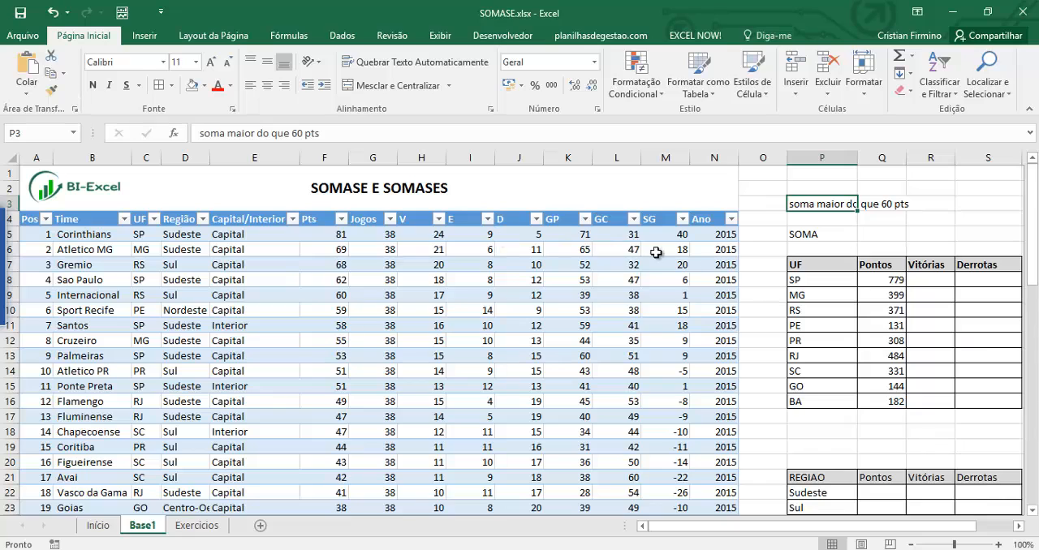
Merge and center cells P2:P3 and wrap the label text within them.
{"action": "left_click_drag", "start_coordinate": [814, 204], "coordinate": [814, 188]}
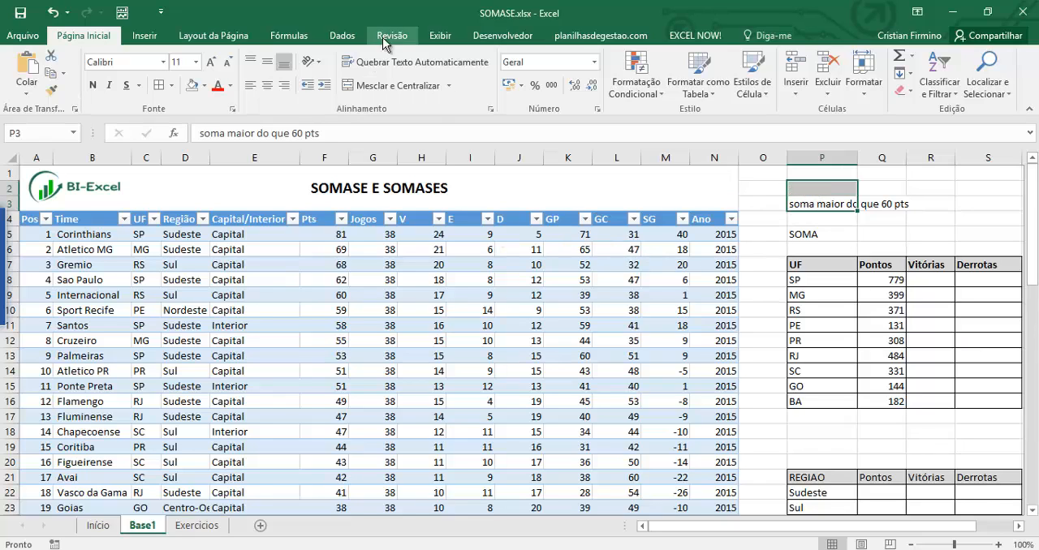
{"action": "left_click", "coordinate": [394, 86]}
{"action": "left_click", "coordinate": [377, 63]}
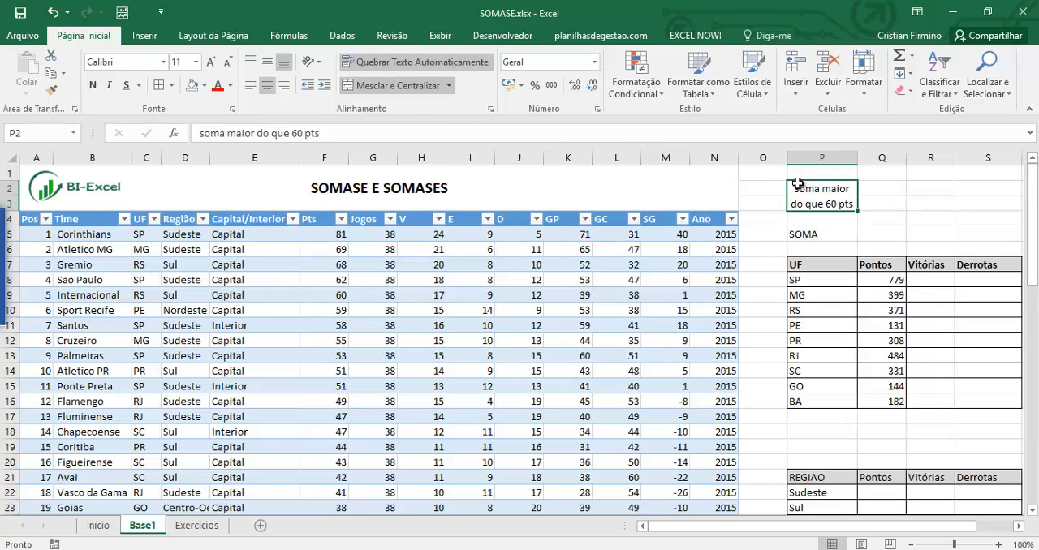
Enter a SOMASE formula in Q2 with the table's Pts column as the range and ">60" as the criterion.
{"action": "left_click", "coordinate": [876, 189]}
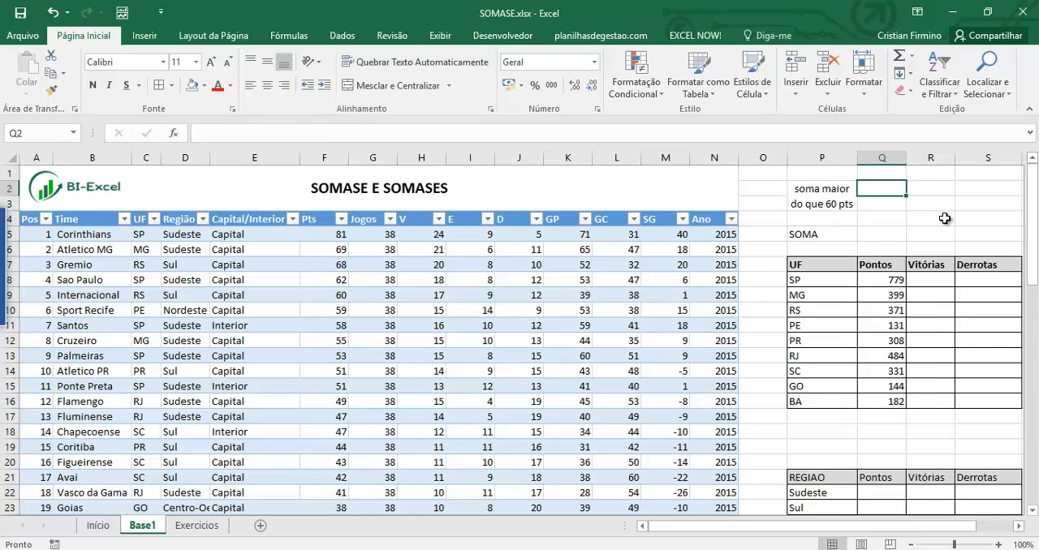
{"action": "type", "text": "=somase"}
{"action": "key", "text": "Tab"}
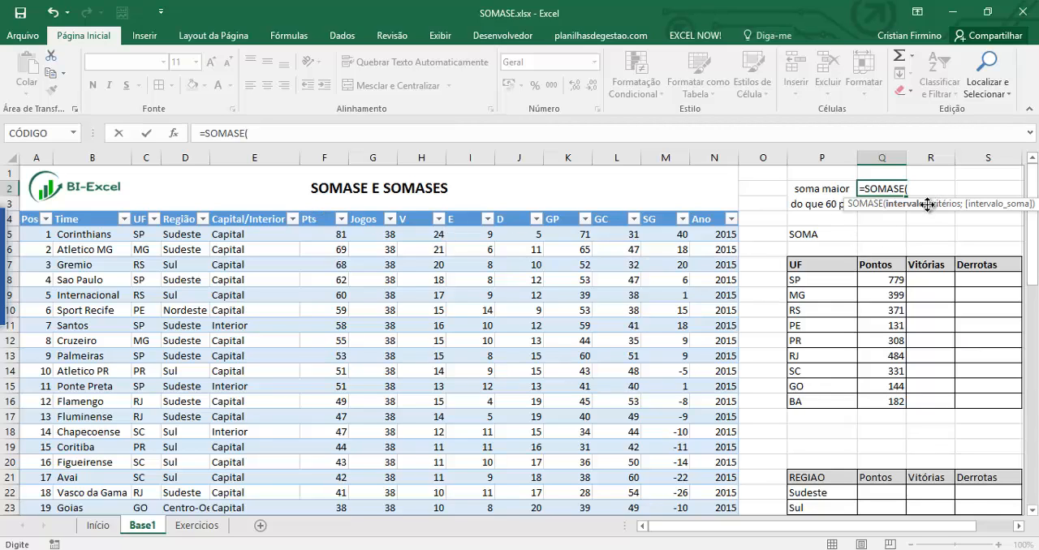
{"action": "left_click", "coordinate": [331, 213]}
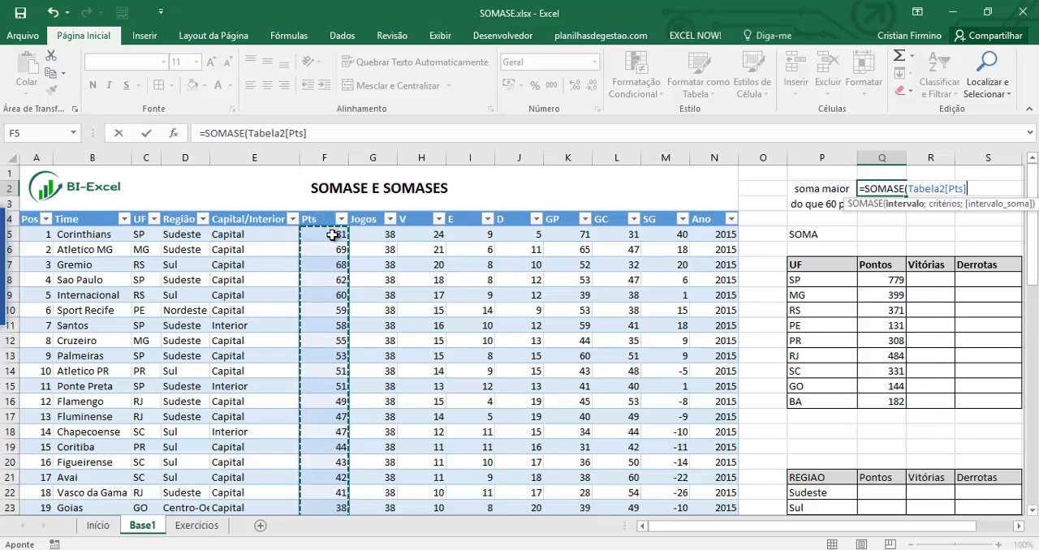
{"action": "type", "text": ";"}
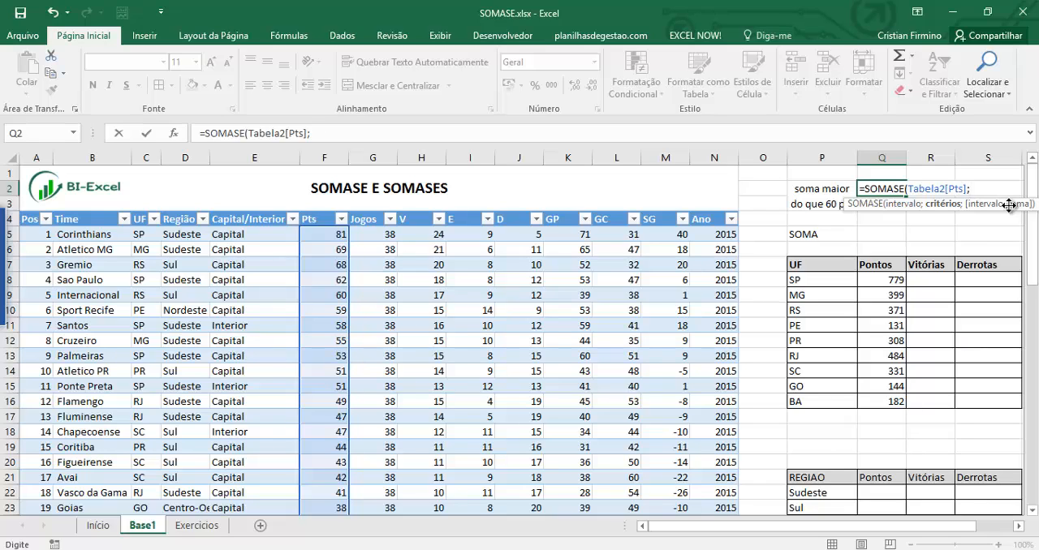
{"action": "type", "text": "\">60"}
{"action": "key", "text": "ctrl+Return"}
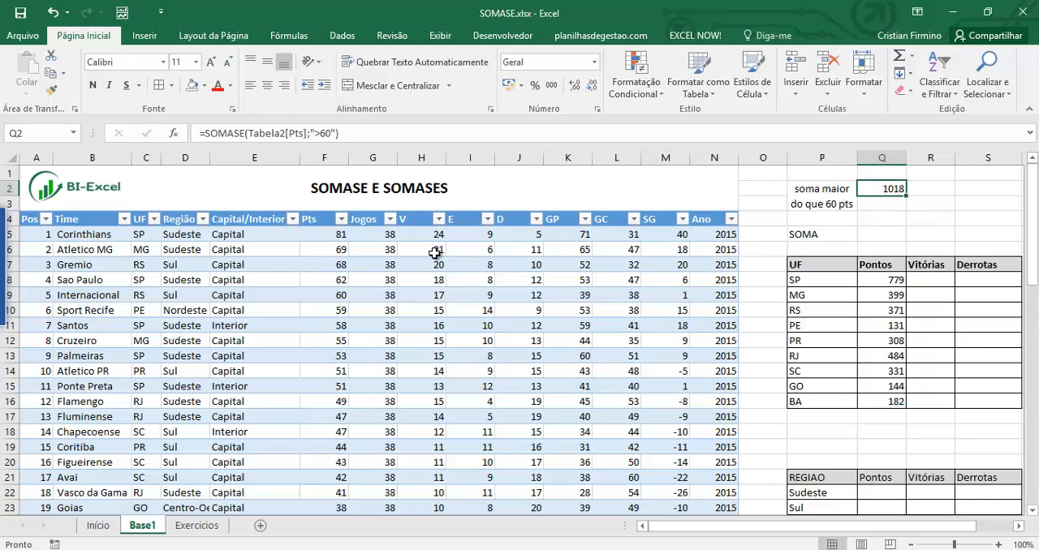
Check Q2's total by temporarily filtering the Pts column to values greater than 60 and selecting the visible points.
{"action": "left_click", "coordinate": [341, 220]}
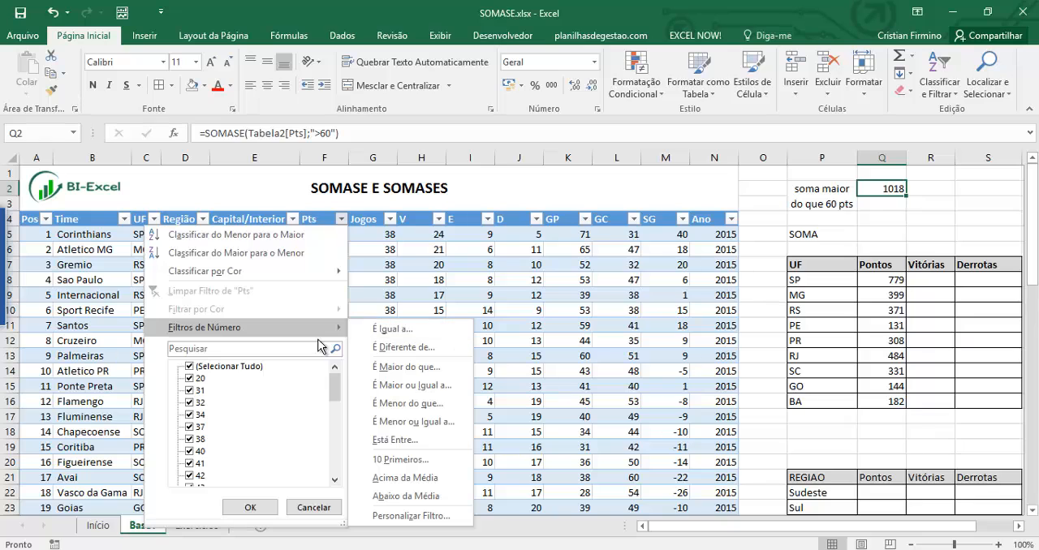
{"action": "left_click", "coordinate": [430, 374]}
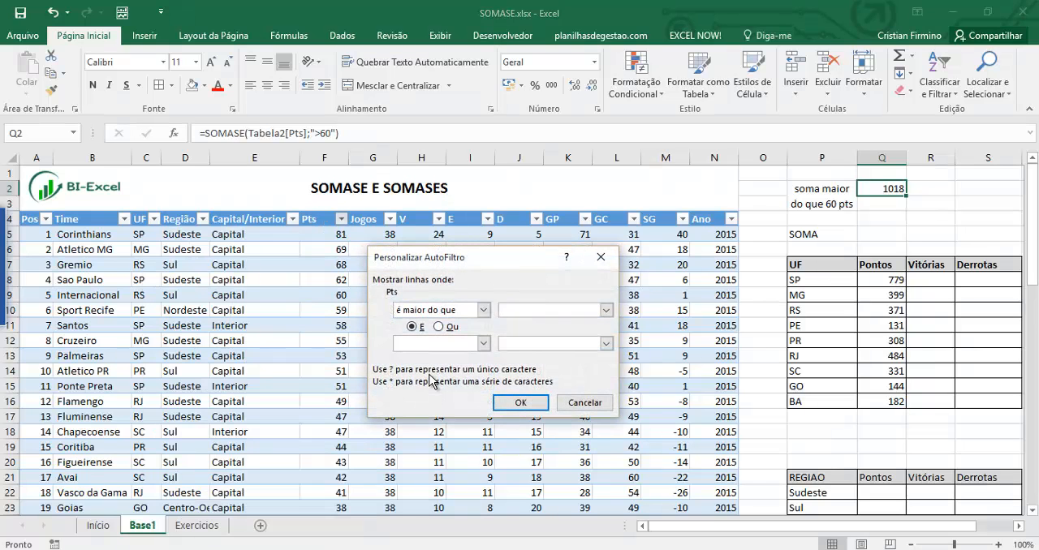
{"action": "type", "text": "60"}
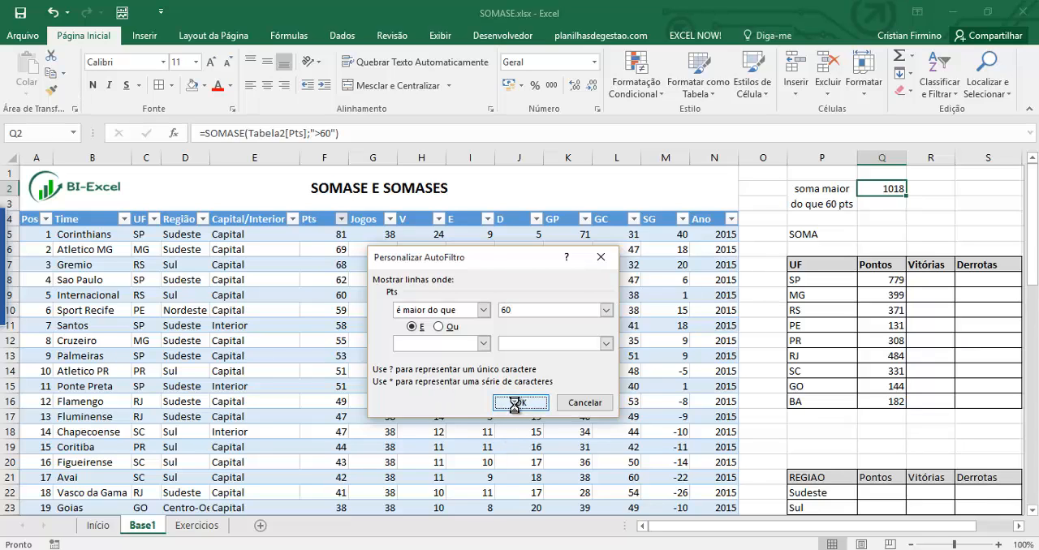
{"action": "left_click", "coordinate": [520, 403]}
{"action": "left_click_drag", "start_coordinate": [325, 234], "coordinate": [326, 448]}
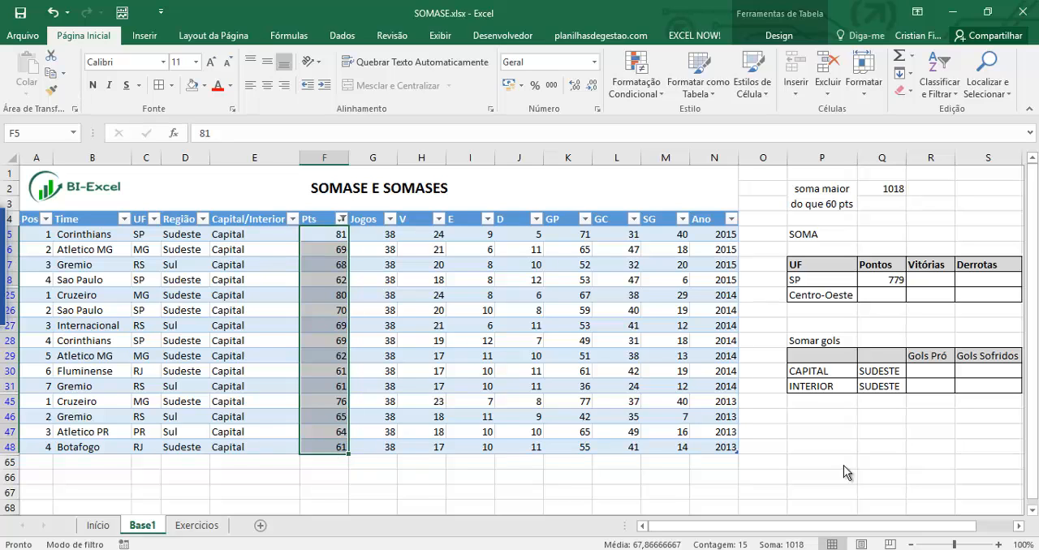
{"action": "left_click", "coordinate": [938, 280]}
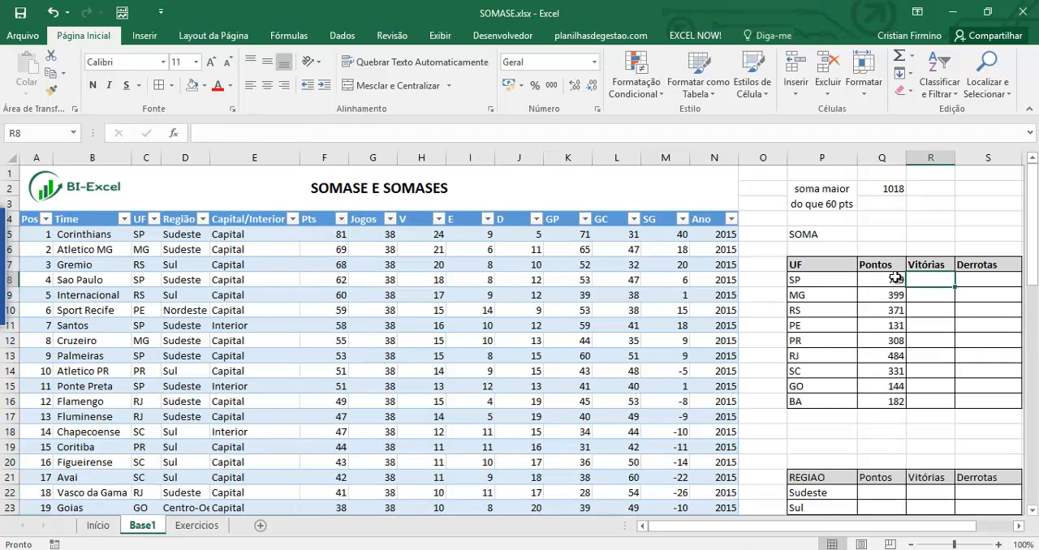
{"action": "left_click", "coordinate": [896, 278]}
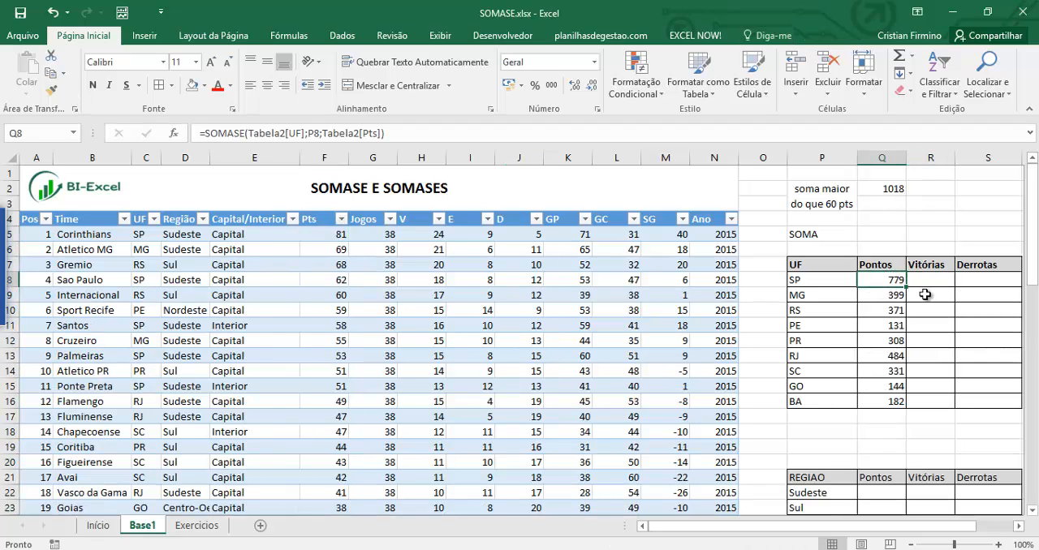
Start a SOMASE formula in R8 under Vitórias, replacing the mistakenly entered SOMASES function.
{"action": "left_click", "coordinate": [930, 282]}
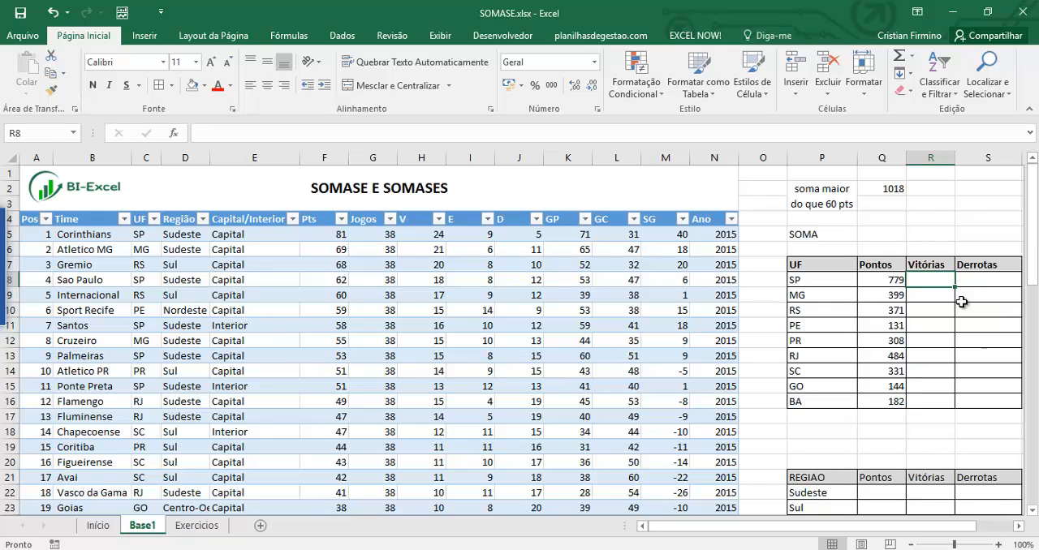
{"action": "type", "text": "=somases"}
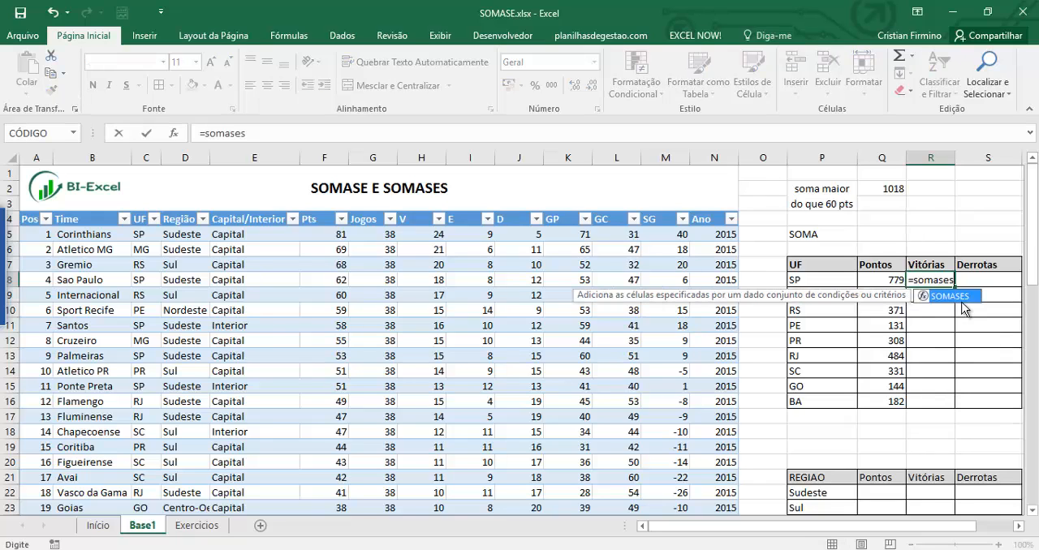
{"action": "double_click", "coordinate": [961, 297]}
{"action": "key", "text": "BackSpace"}
{"action": "key", "text": "BackSpace"}
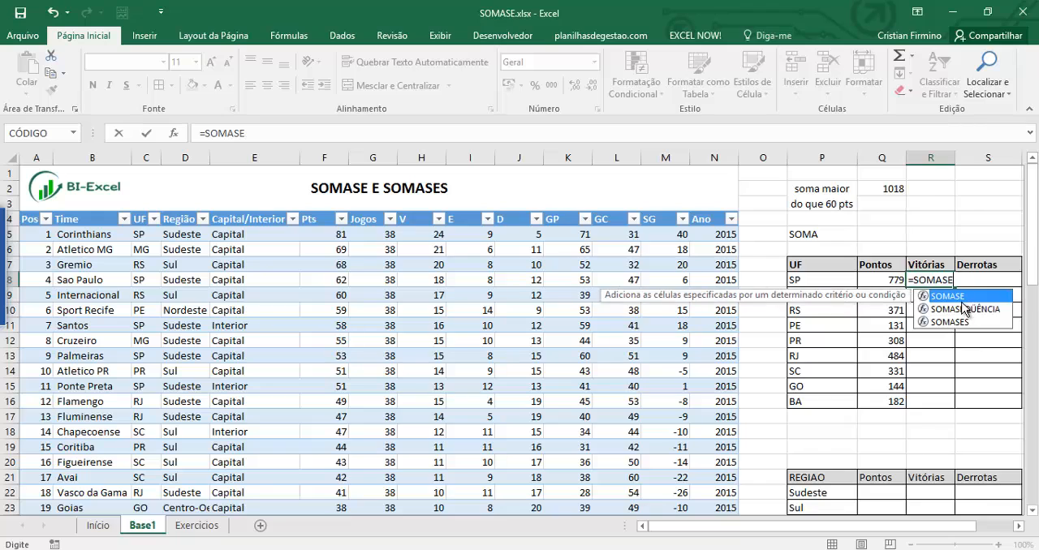
{"action": "key", "text": "Tab"}
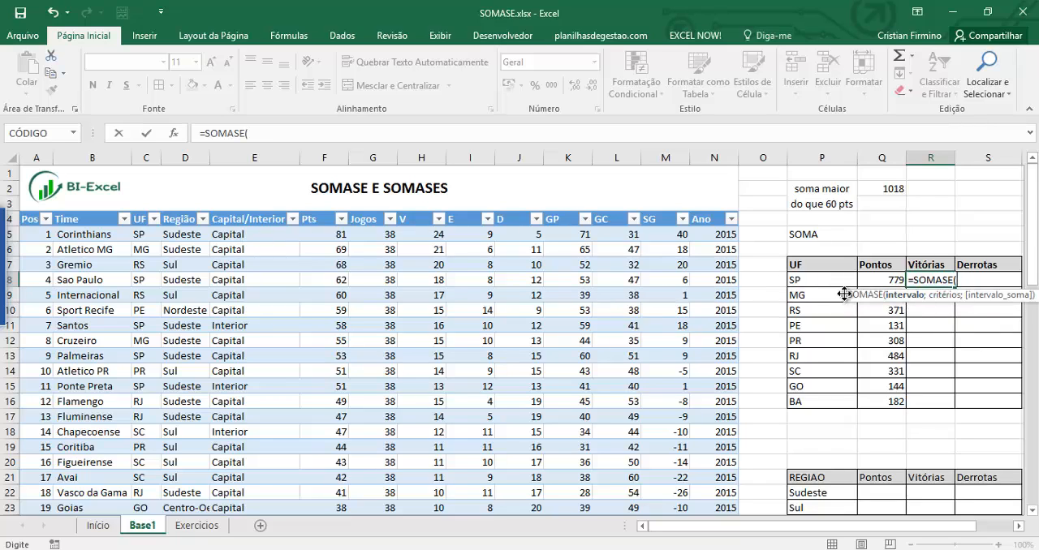
Complete the SOMASE formula in R8 with the UF column as range, P8 as criterion and the V column as sum range.
{"action": "left_click", "coordinate": [141, 209]}
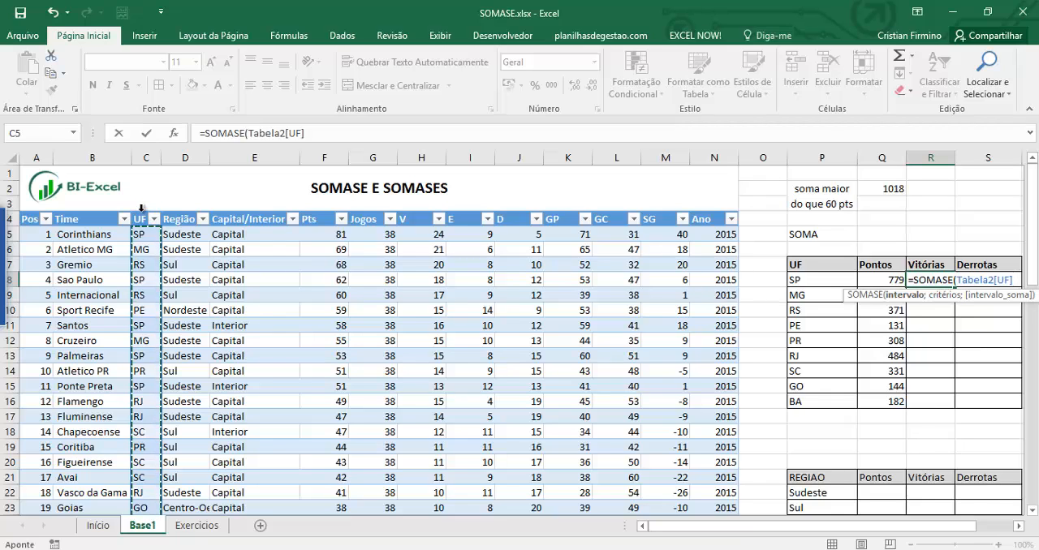
{"action": "type", "text": ";"}
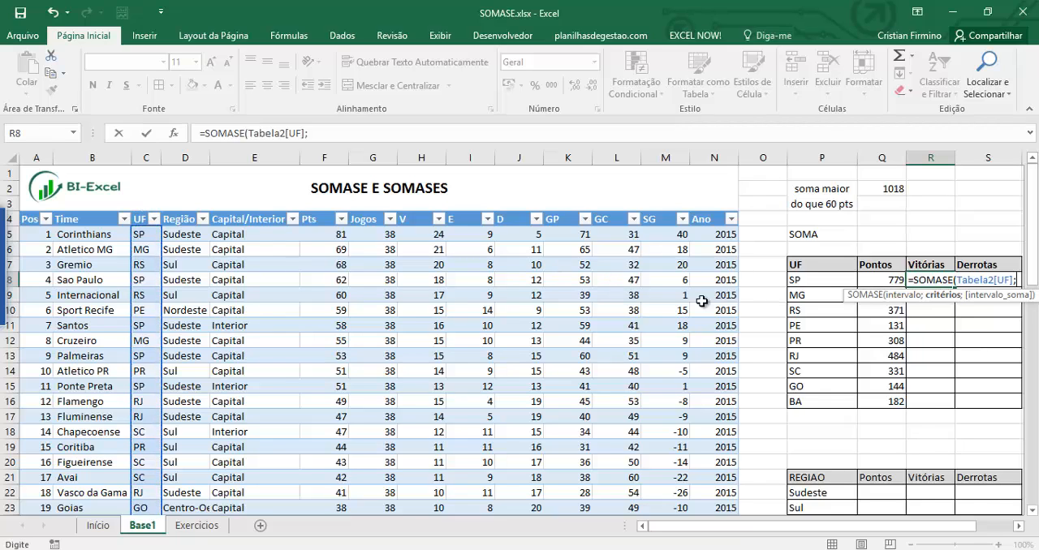
{"action": "left_click", "coordinate": [811, 281]}
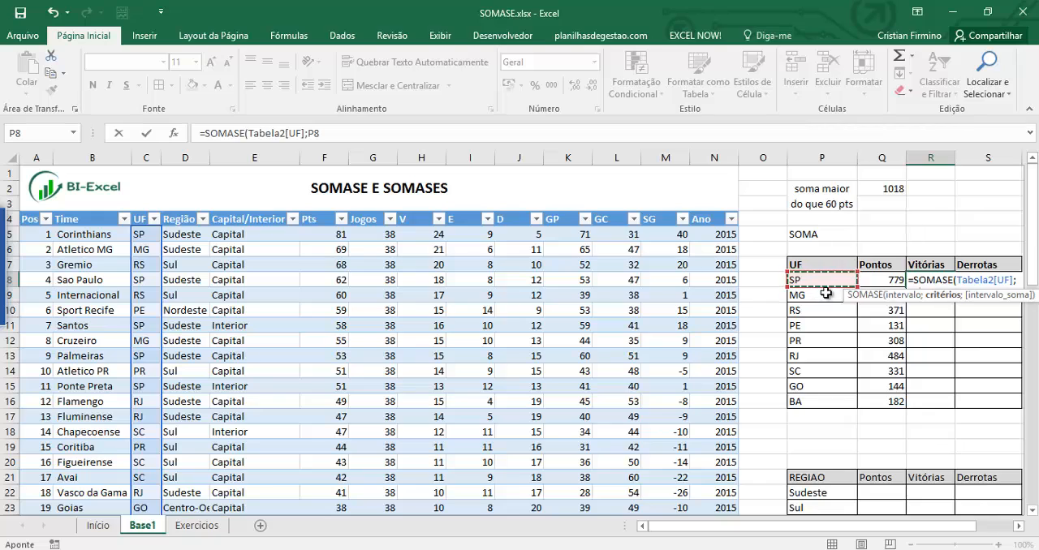
{"action": "type", "text": ";"}
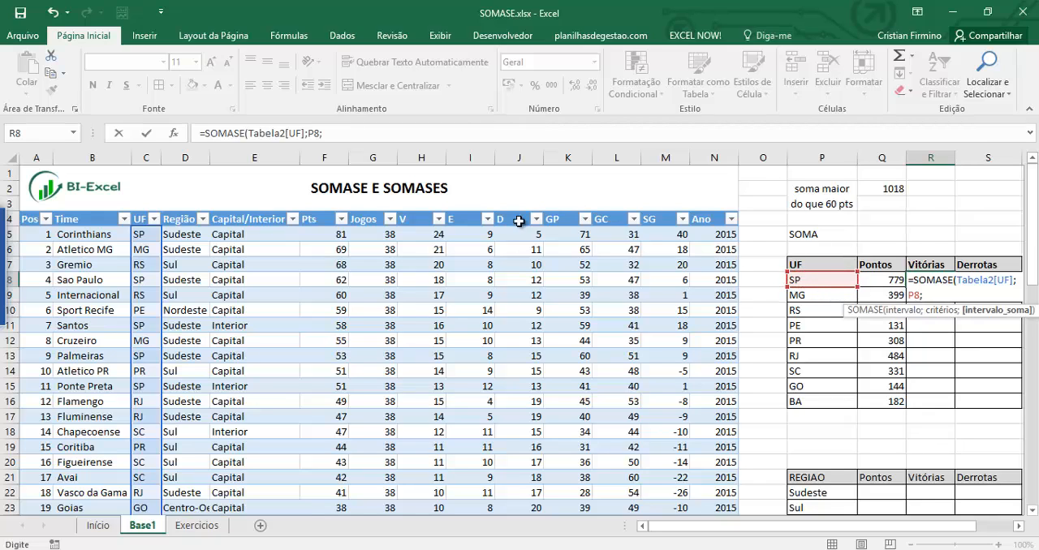
{"action": "left_click", "coordinate": [422, 209]}
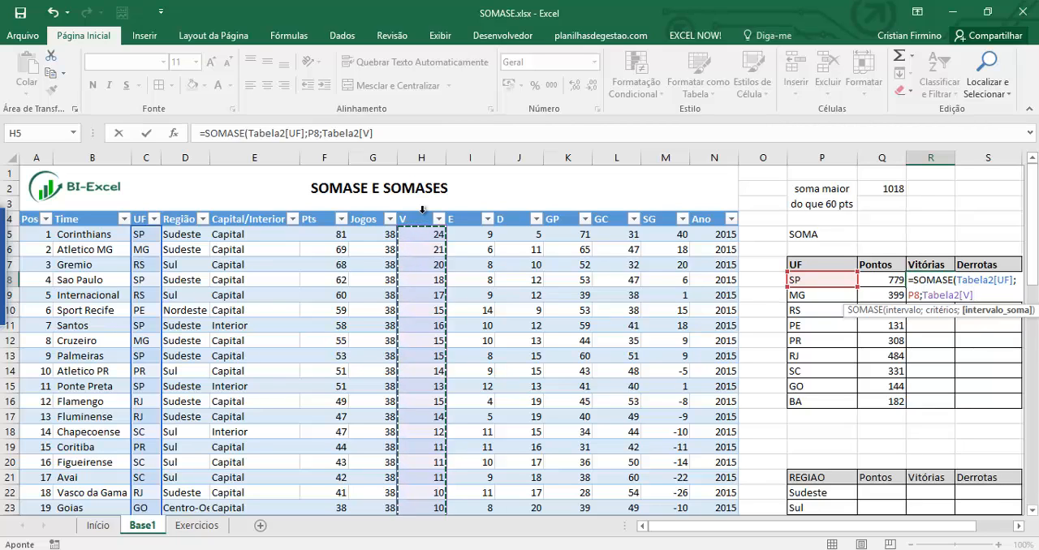
{"action": "type", "text": ")"}
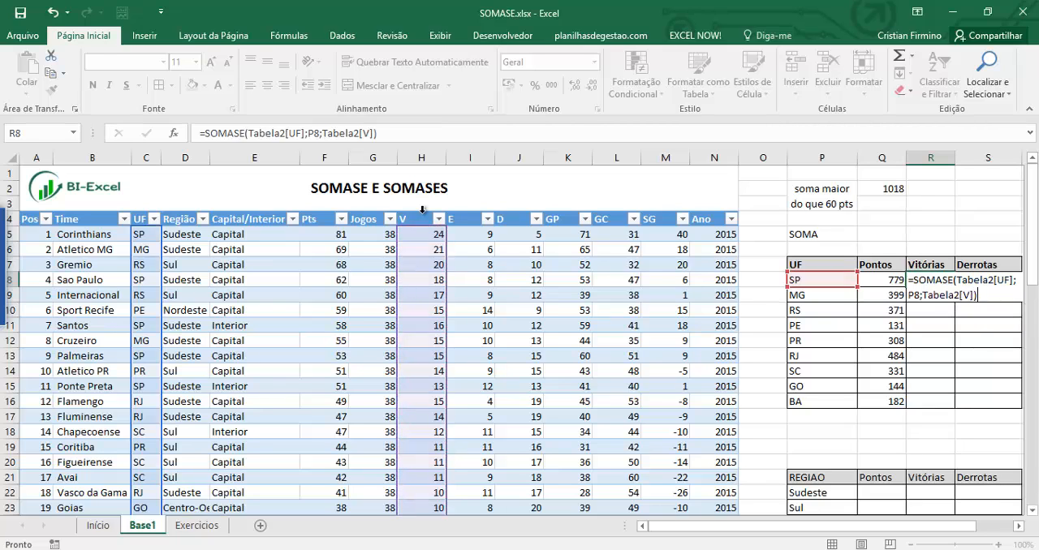
Confirm the SOMASE formula in R8 and fill it down the Vitórias column to R16 for all UFs.
{"action": "key", "text": "ctrl+Return"}
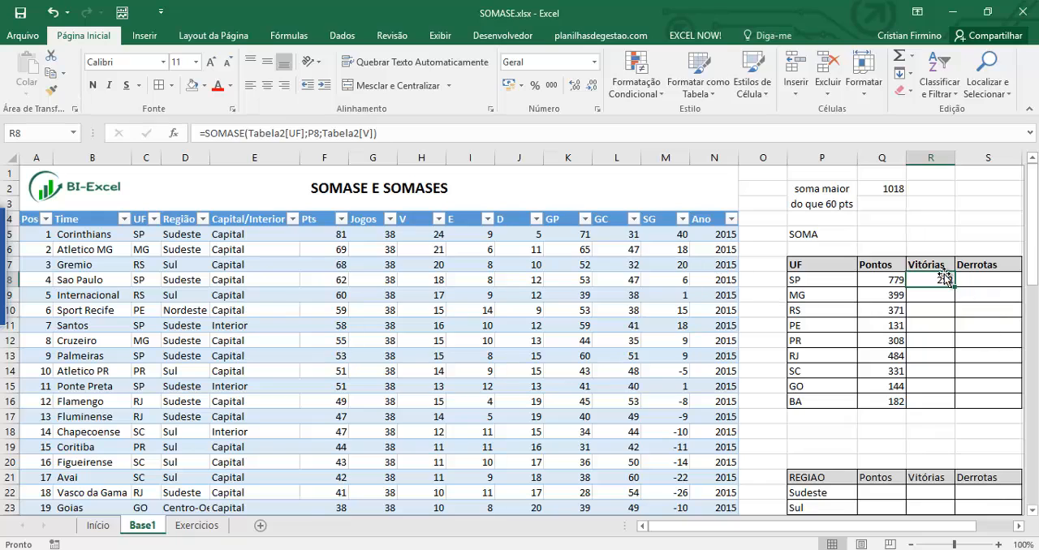
{"action": "left_click_drag", "start_coordinate": [954, 285], "coordinate": [964, 401]}
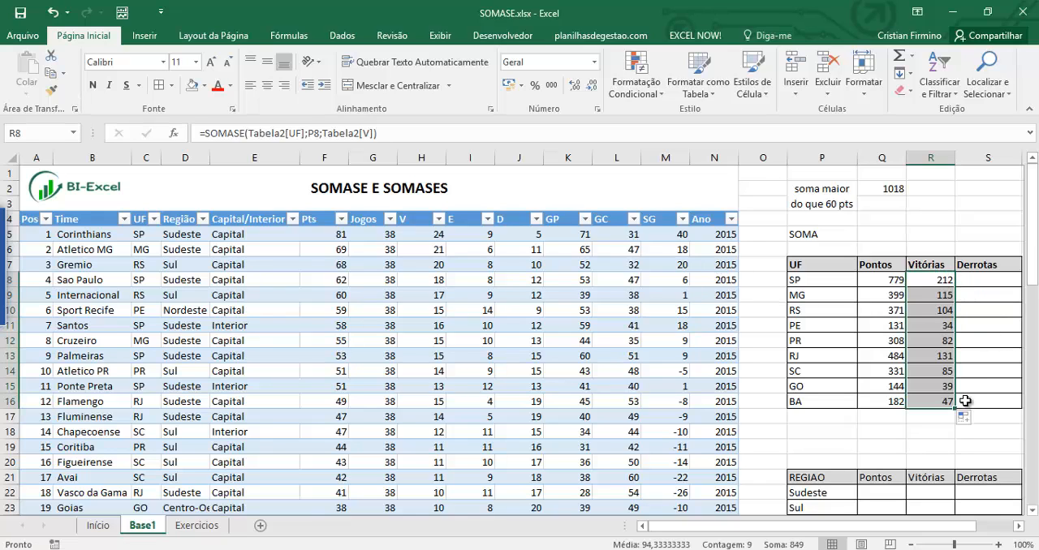
{"action": "left_click", "coordinate": [946, 372]}
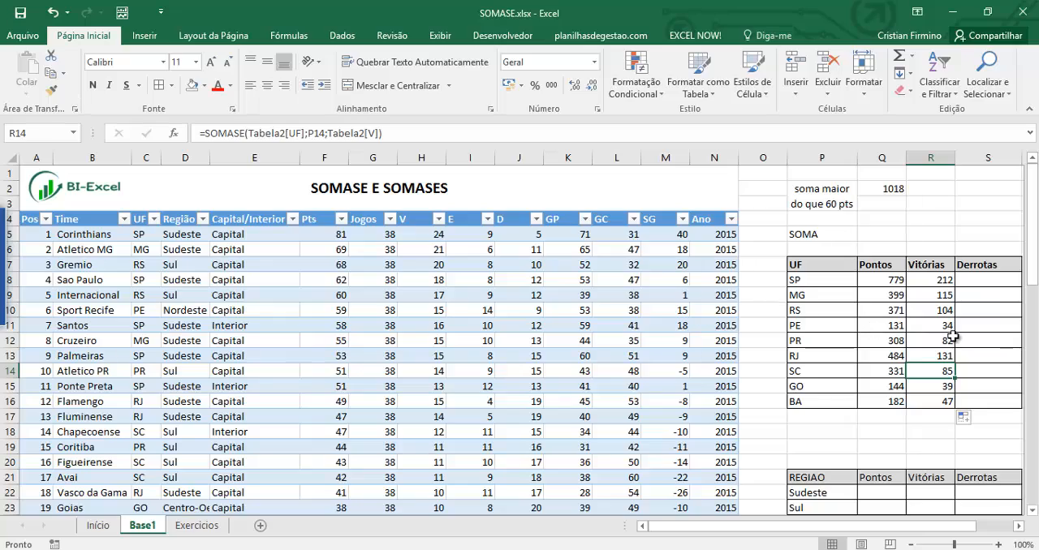
Start a SOMASE formula in Q22 under Pontos of the REGIAO table, using the Região column as the range.
{"action": "scroll", "coordinate": [923, 335], "scroll_direction": "down", "scroll_amount": 3}
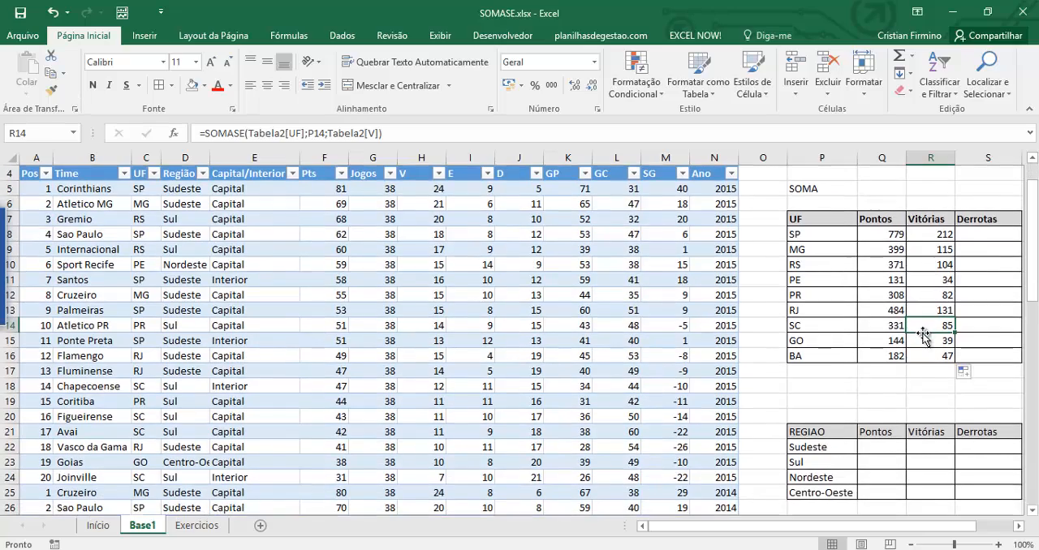
{"action": "scroll", "coordinate": [911, 337], "scroll_direction": "down", "scroll_amount": 1}
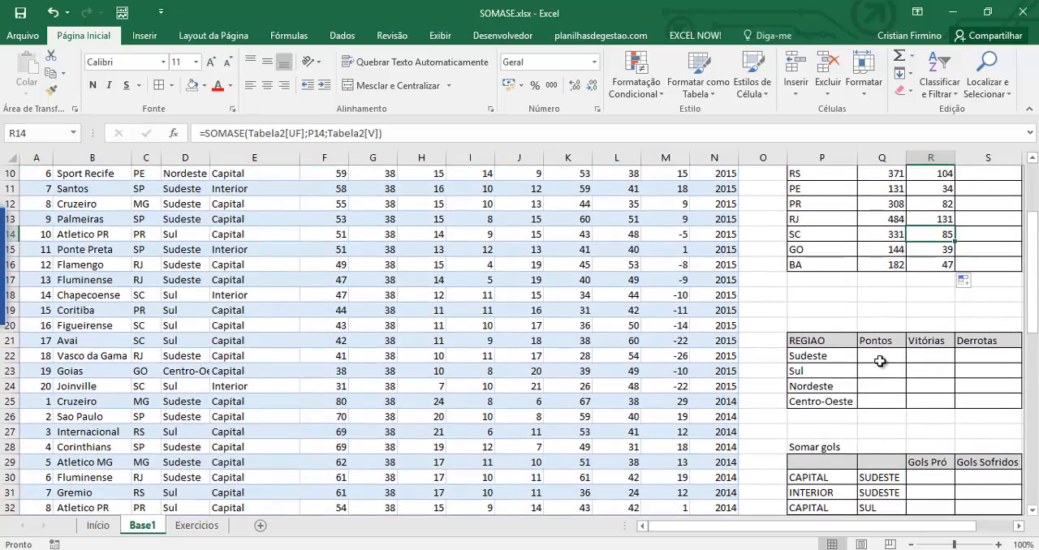
{"action": "left_click", "coordinate": [878, 358]}
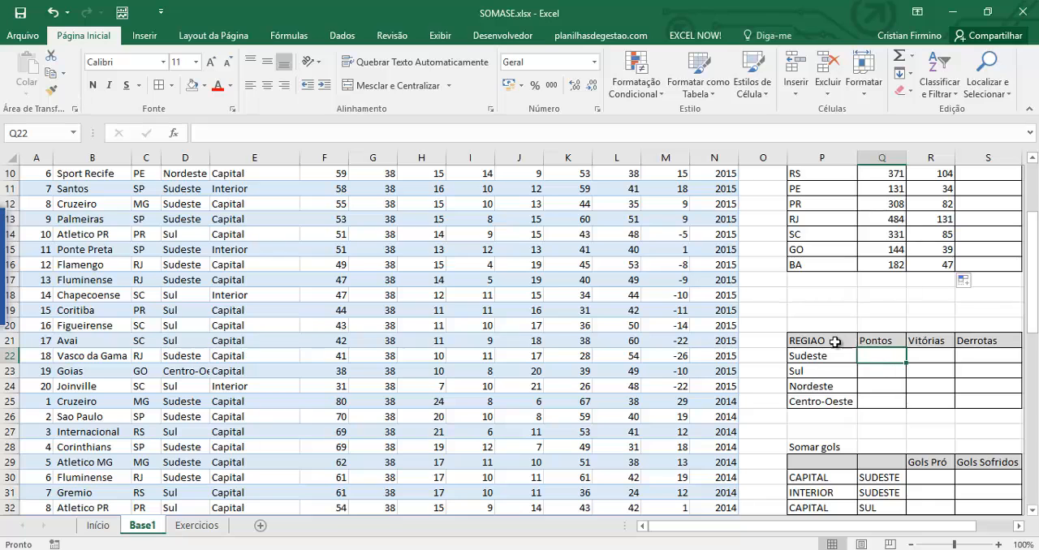
{"action": "scroll", "coordinate": [859, 362], "scroll_direction": "up", "scroll_amount": 1}
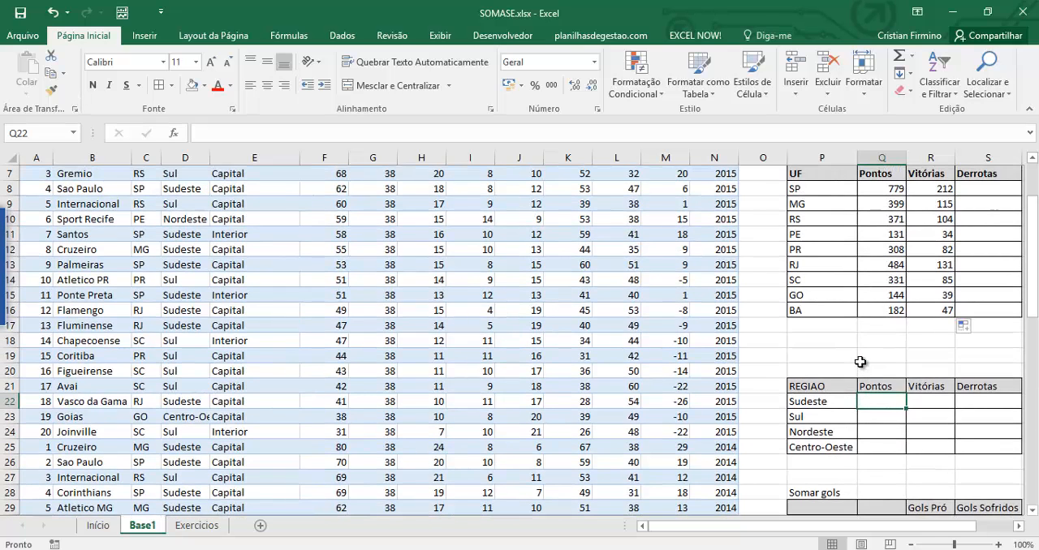
{"action": "type", "text": "="}
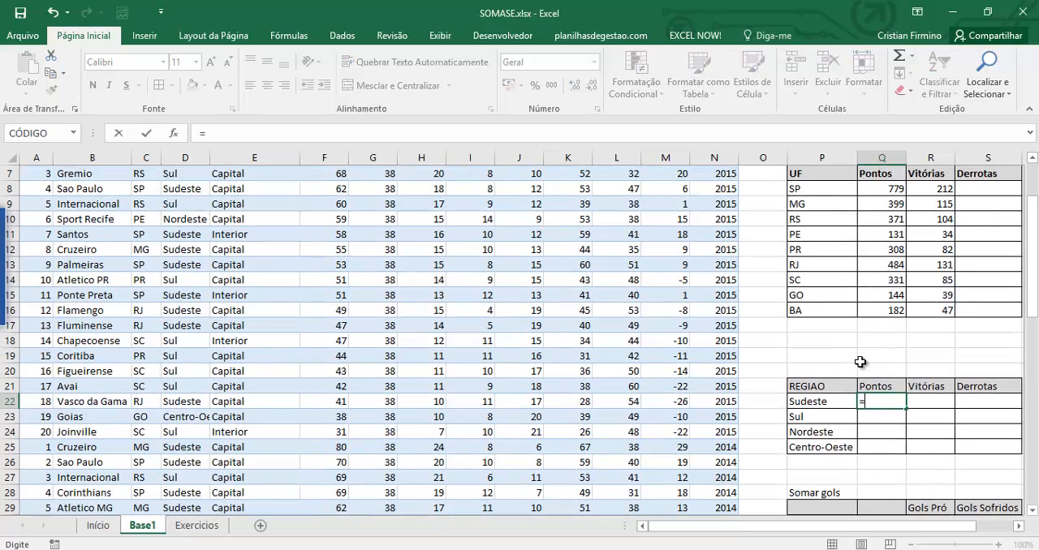
{"action": "type", "text": "somase"}
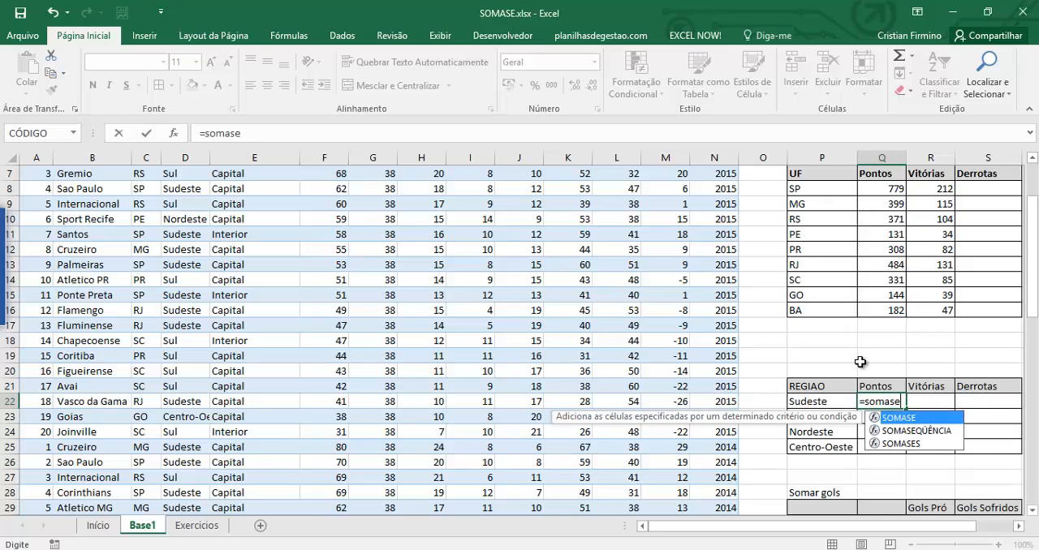
{"action": "key", "text": "Tab"}
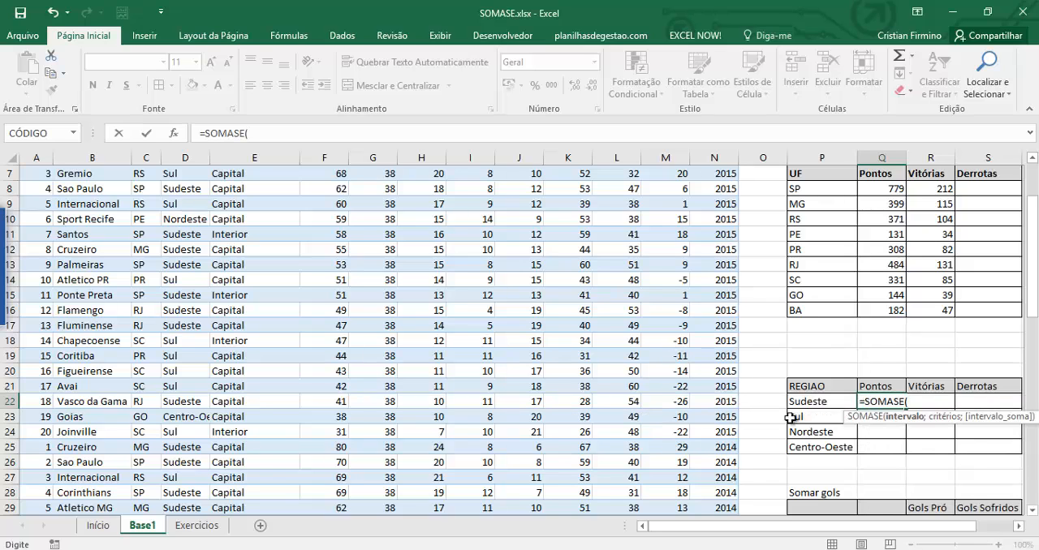
{"action": "scroll", "coordinate": [729, 386], "scroll_direction": "up", "scroll_amount": 2}
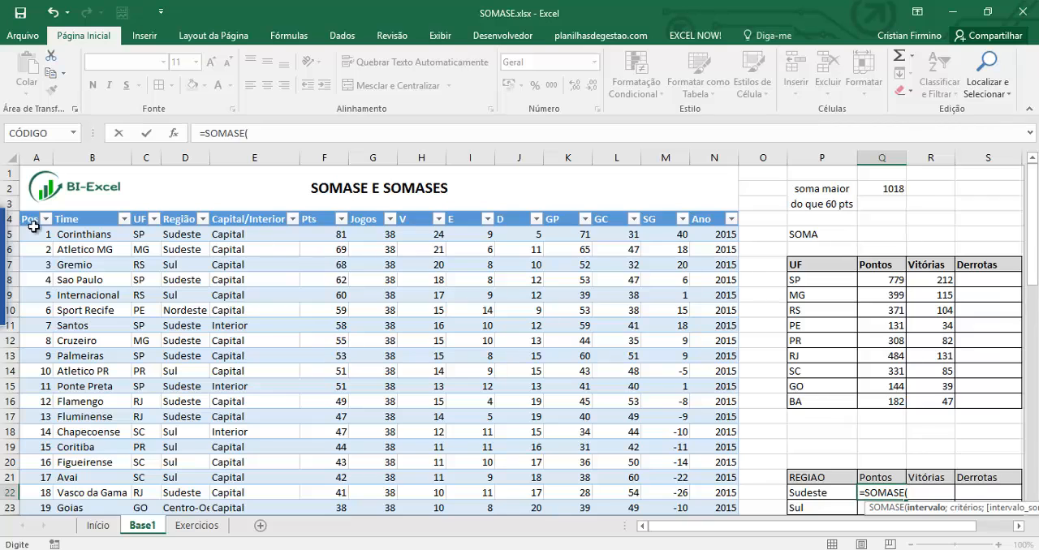
{"action": "left_click", "coordinate": [187, 210]}
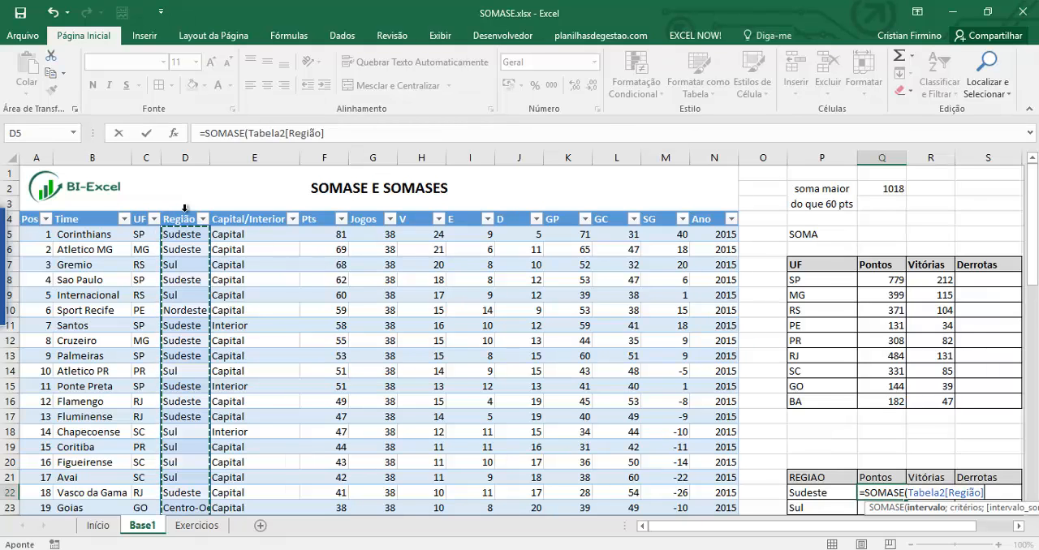
{"action": "type", "text": ";"}
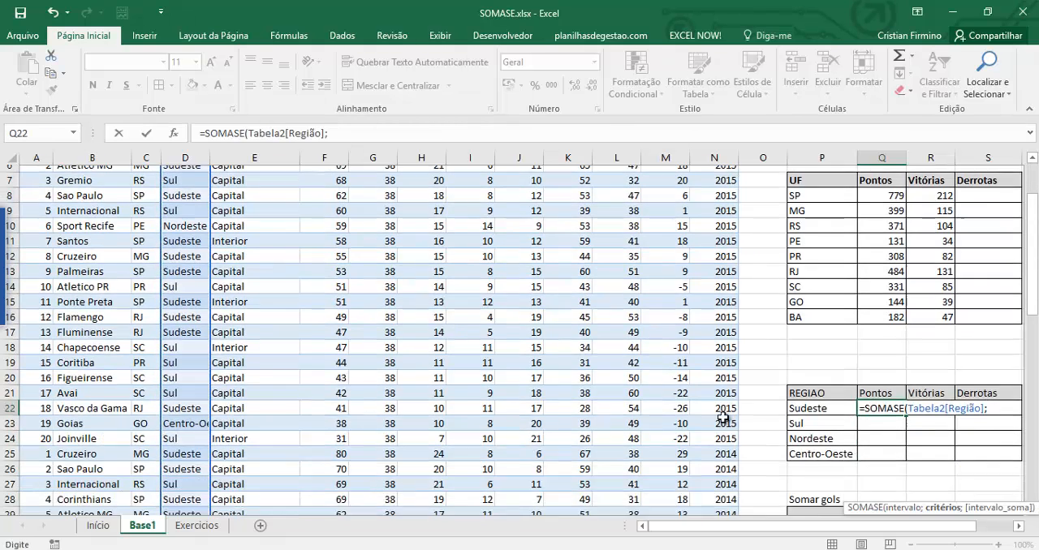
Complete the Q22 SOMASE formula with P22 as the criterion and the Pts column as the sum range.
{"action": "scroll", "coordinate": [730, 390], "scroll_direction": "down", "scroll_amount": 2}
{"action": "scroll", "coordinate": [803, 443], "scroll_direction": "up", "scroll_amount": 1}
{"action": "left_click", "coordinate": [809, 447]}
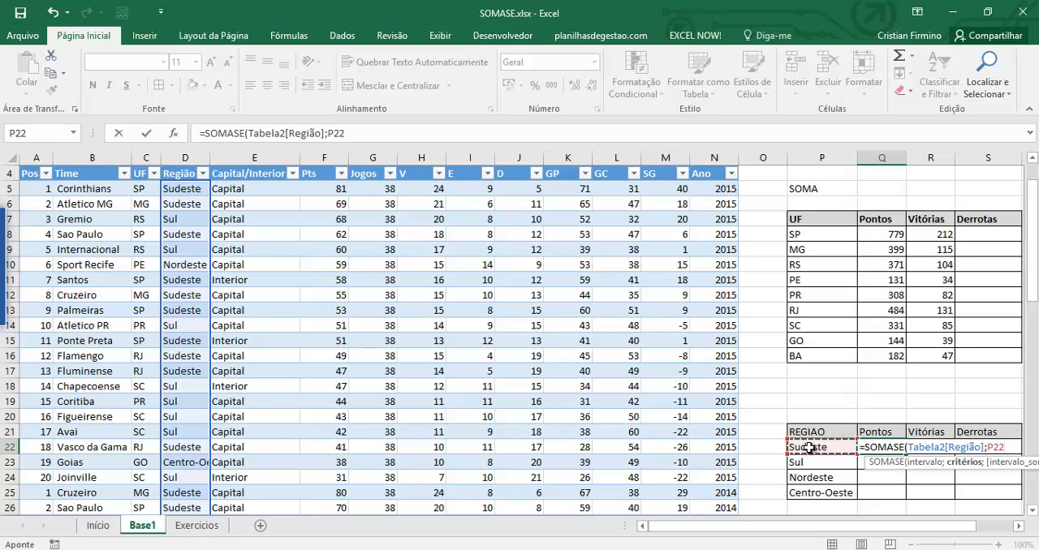
{"action": "type", "text": ";"}
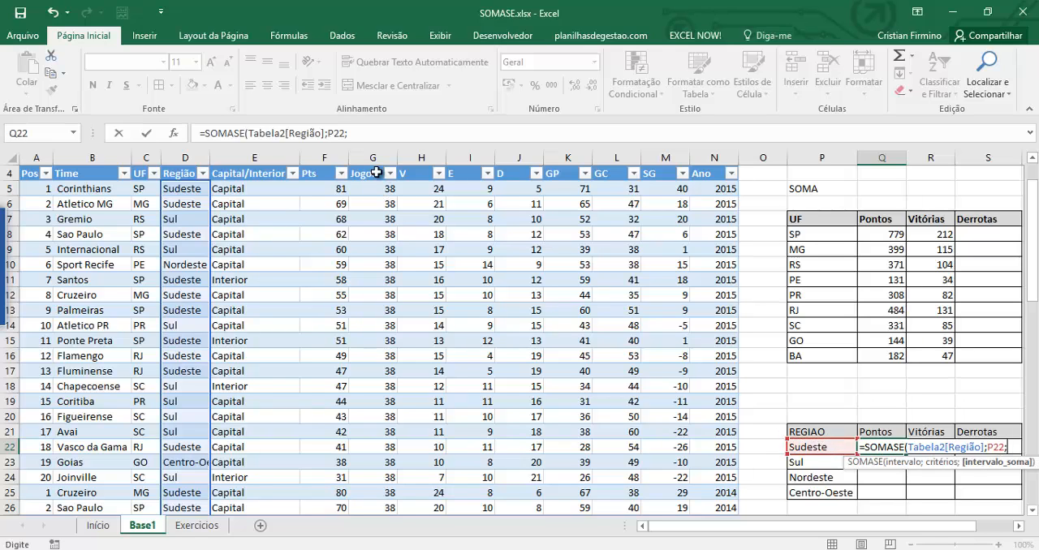
{"action": "left_click", "coordinate": [328, 164]}
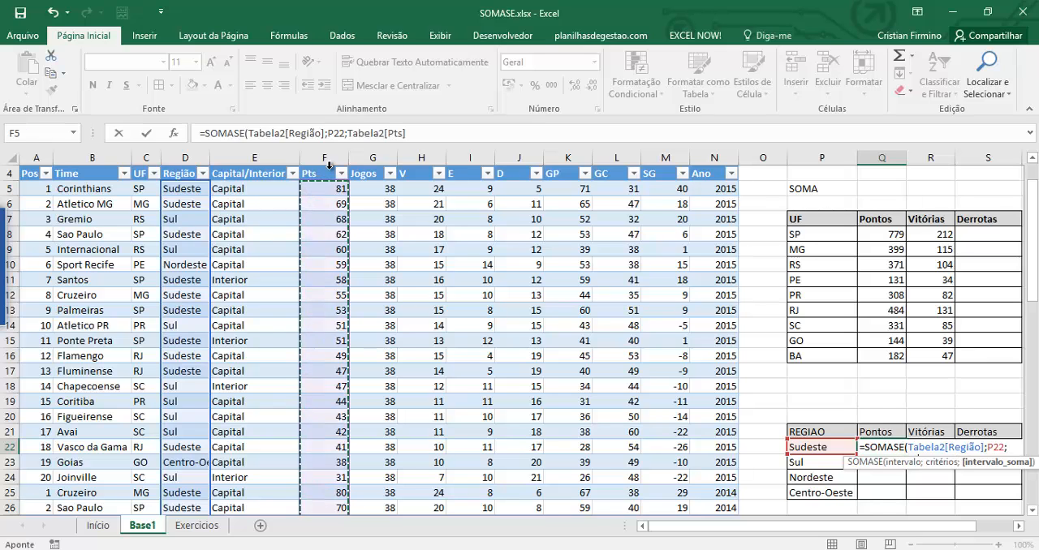
{"action": "key", "text": "Return"}
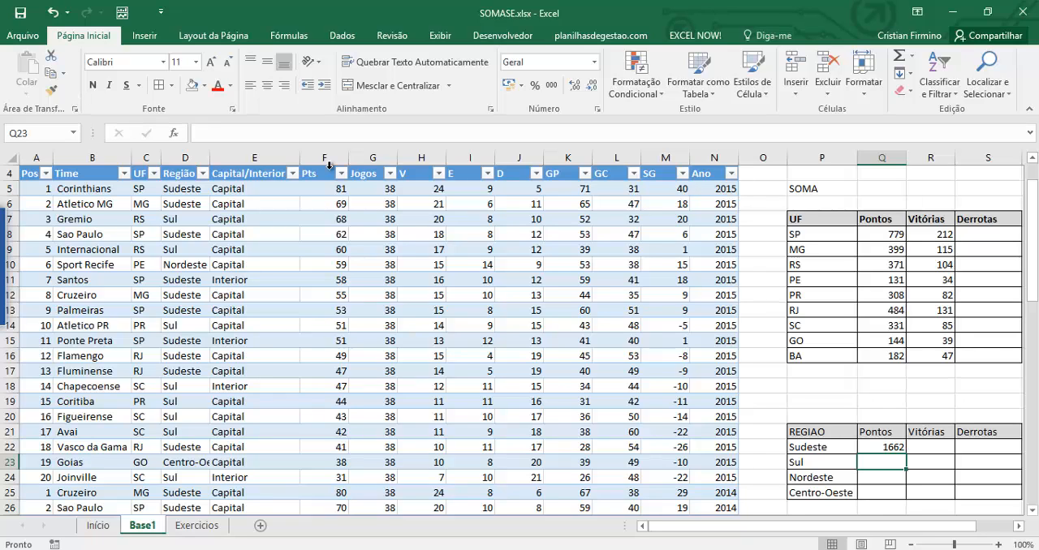
Fill the Q22 formula down to Q25 so every region in the REGIAO table has its points.
{"action": "left_click", "coordinate": [893, 448]}
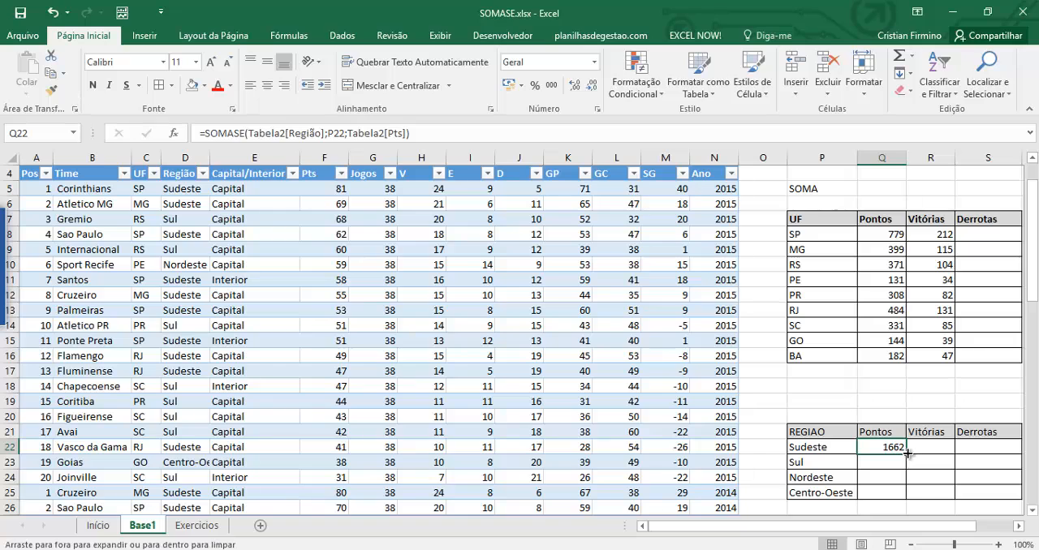
{"action": "double_click", "coordinate": [906, 455]}
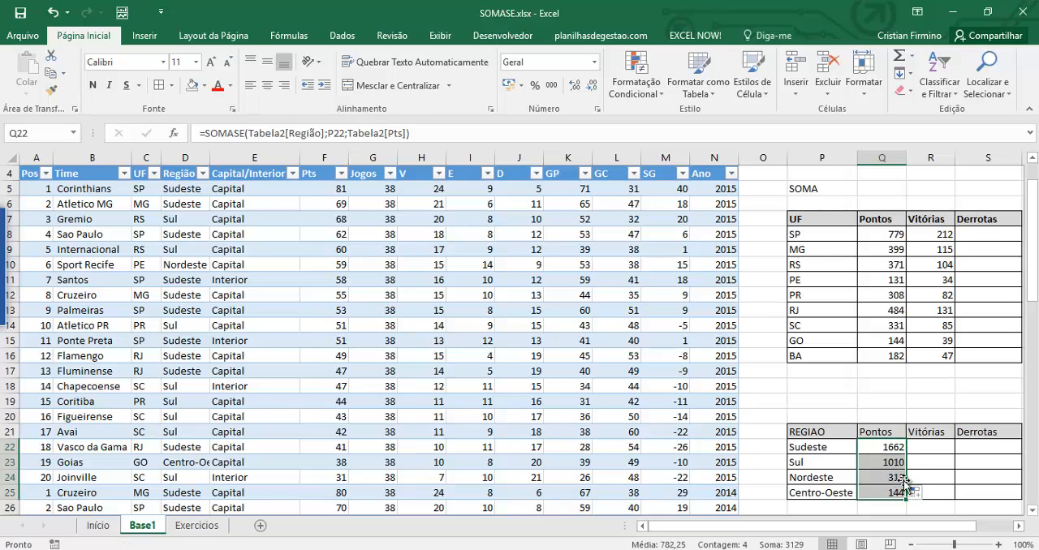
{"action": "left_click", "coordinate": [879, 464]}
Start a SOMASE formula in R30 under Gols Pró, using the Capital/Interior column as the range.
{"action": "scroll", "coordinate": [867, 438], "scroll_direction": "down", "scroll_amount": 1}
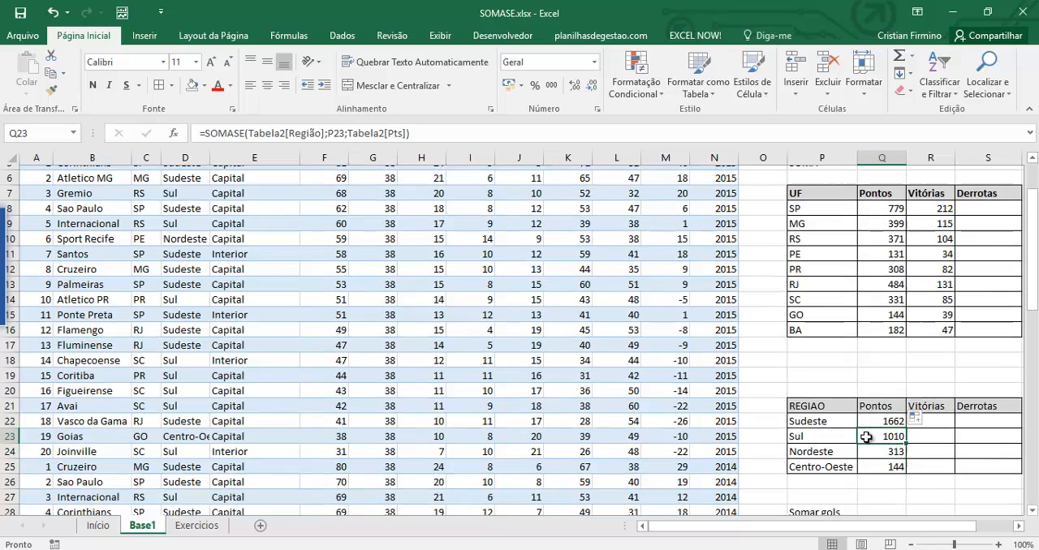
{"action": "scroll", "coordinate": [867, 437], "scroll_direction": "down", "scroll_amount": 3}
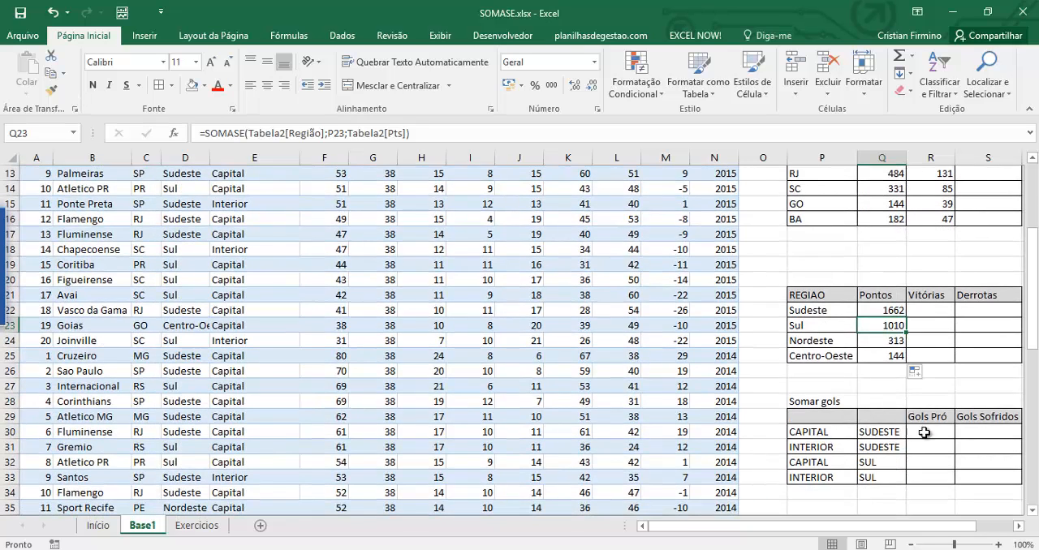
{"action": "left_click", "coordinate": [924, 433]}
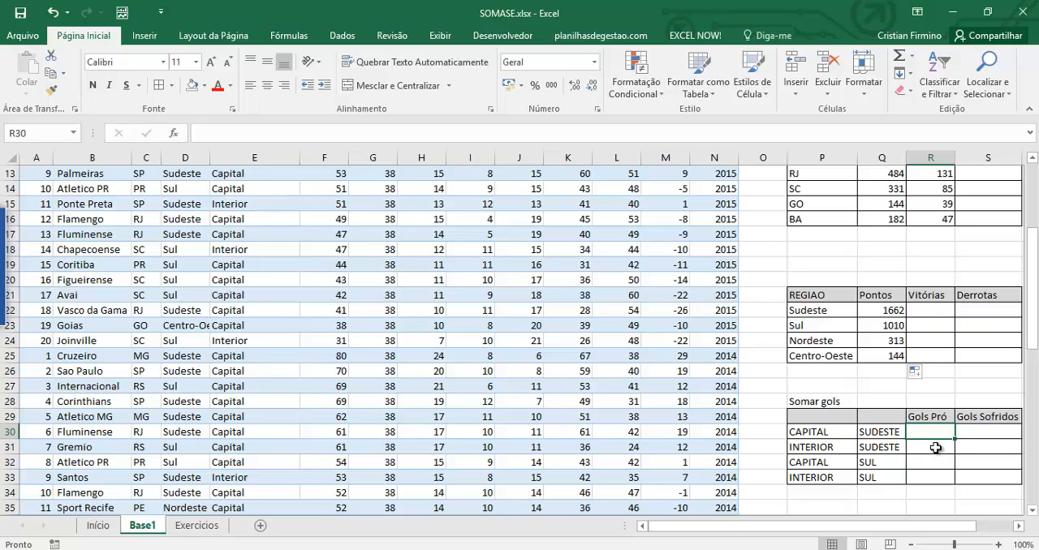
{"action": "type", "text": "=somase"}
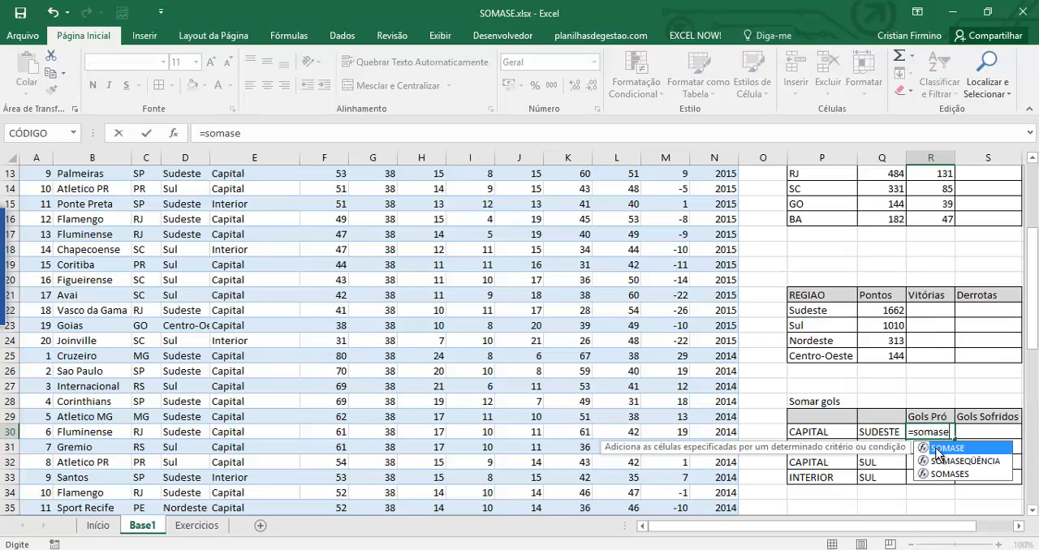
{"action": "key", "text": "Tab"}
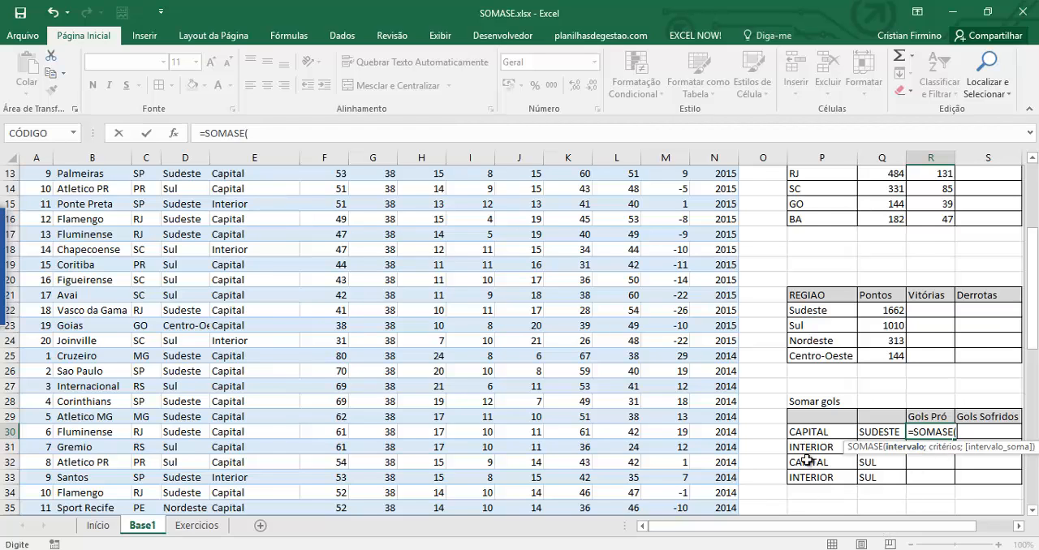
{"action": "scroll", "coordinate": [244, 211], "scroll_direction": "up", "scroll_amount": 4}
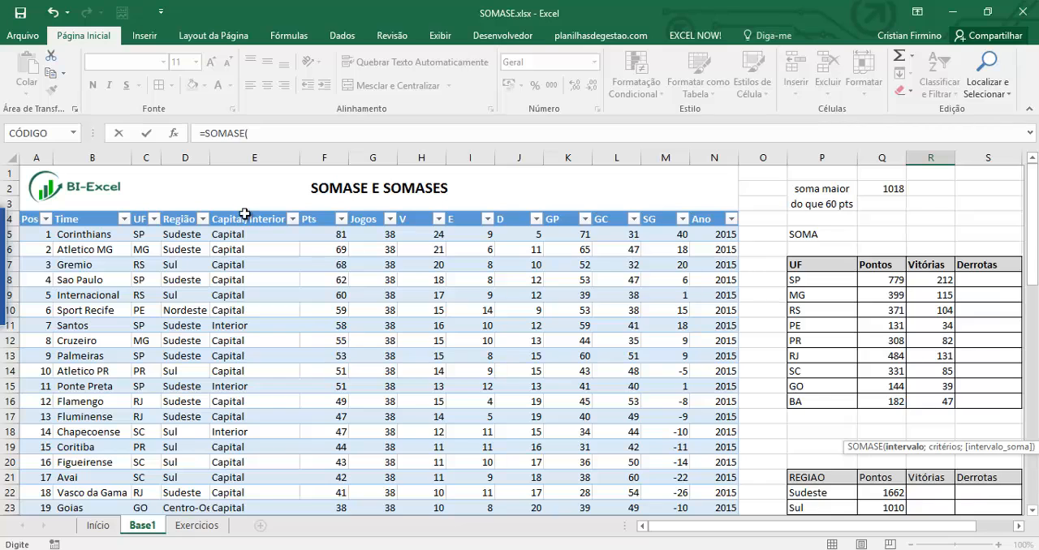
{"action": "left_click", "coordinate": [244, 213]}
{"action": "type", "text": ";"}
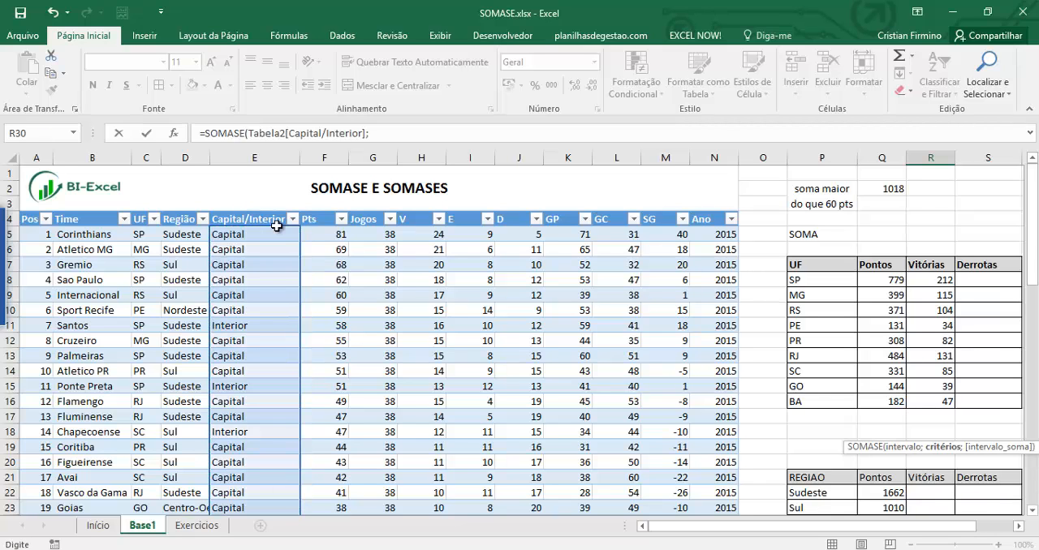
Complete the R30 SOMASE formula with P30 as the criterion and the GP column as the sum range.
{"action": "scroll", "coordinate": [844, 422], "scroll_direction": "down", "scroll_amount": 1}
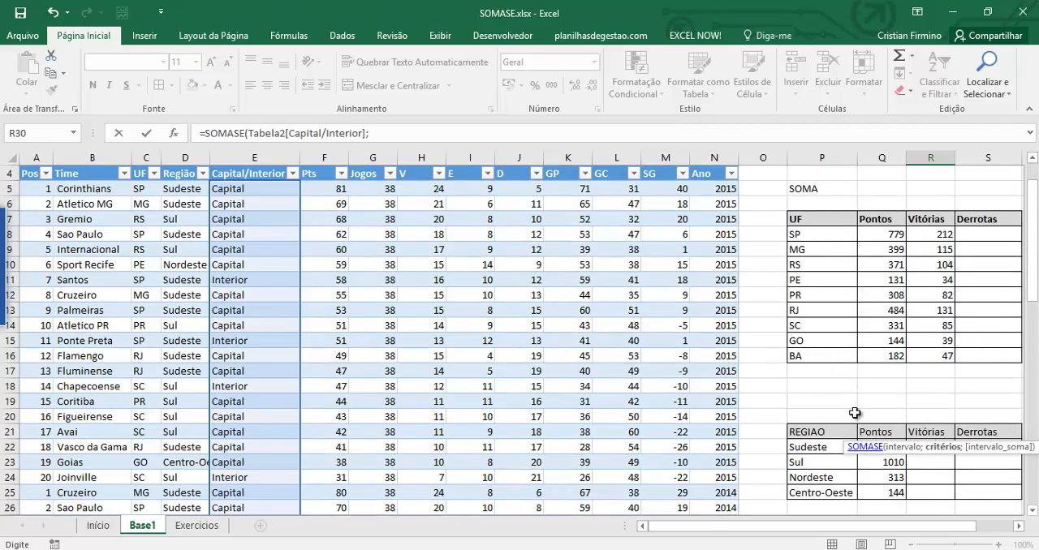
{"action": "scroll", "coordinate": [855, 413], "scroll_direction": "down", "scroll_amount": 4}
{"action": "left_click", "coordinate": [827, 387]}
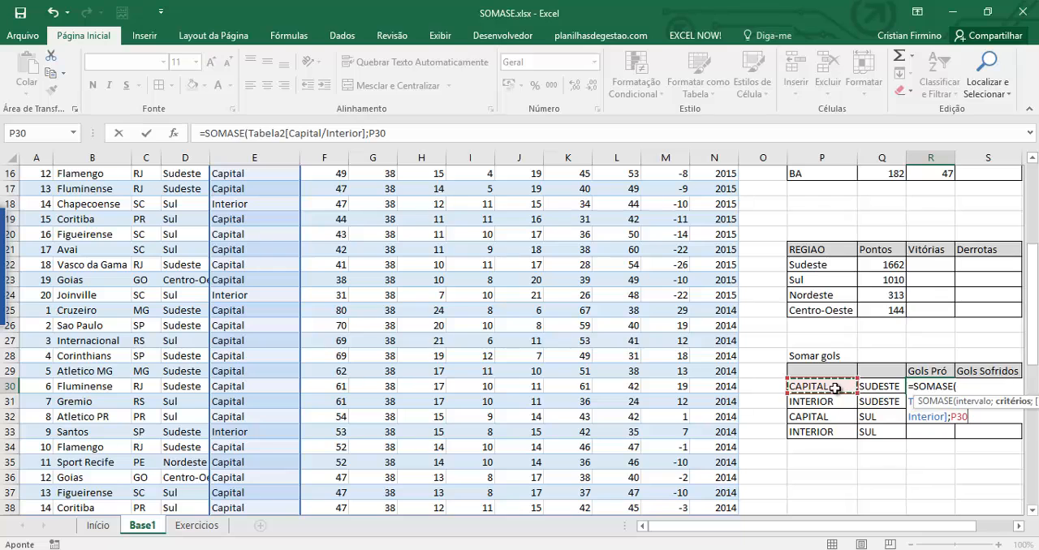
{"action": "type", "text": ";"}
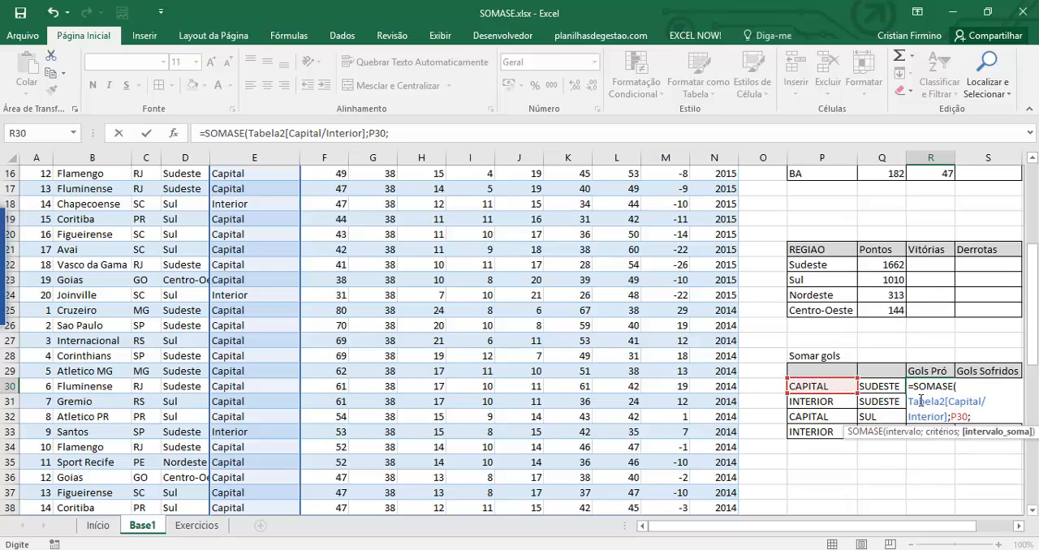
{"action": "scroll", "coordinate": [922, 390], "scroll_direction": "up", "scroll_amount": 5}
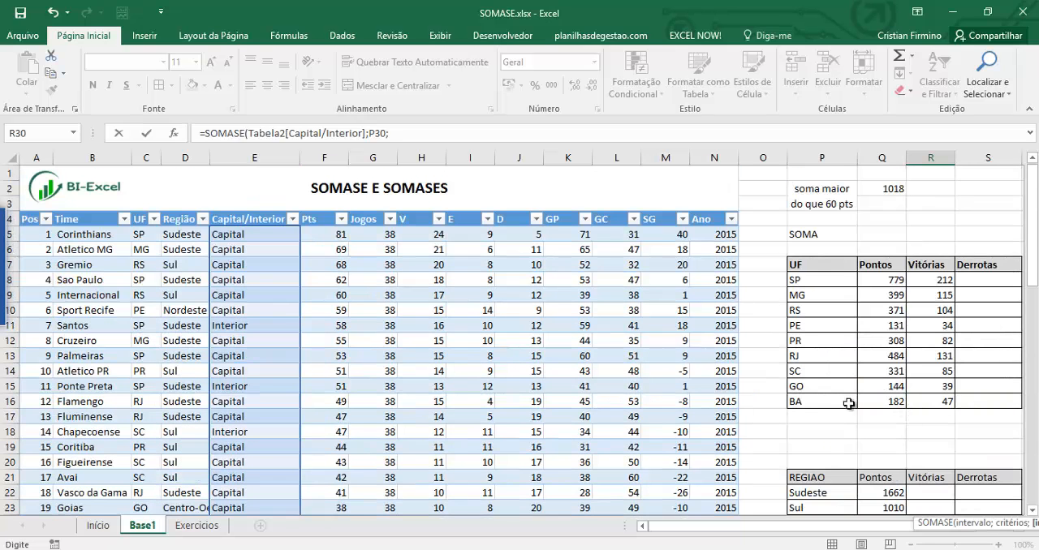
{"action": "left_click", "coordinate": [560, 214]}
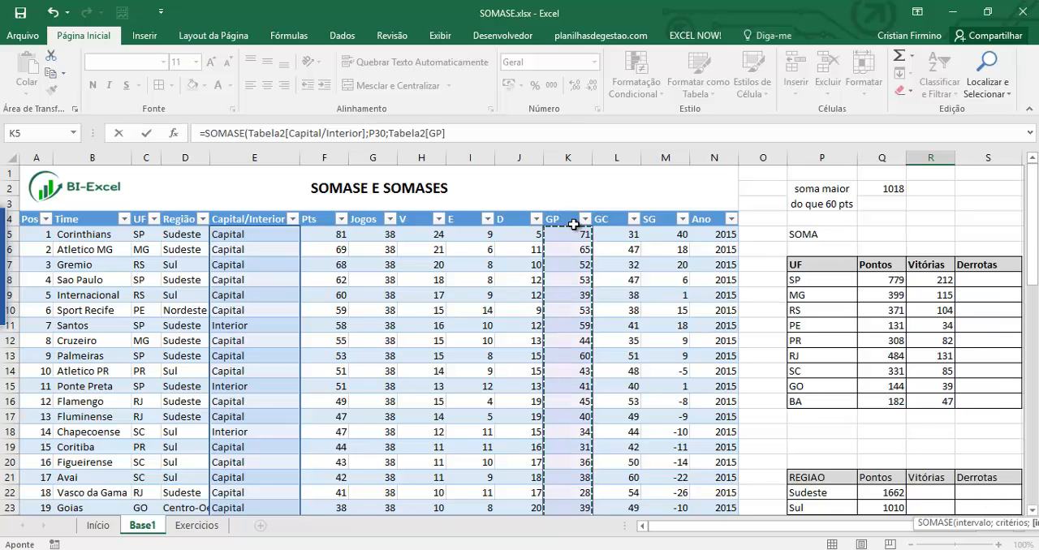
{"action": "type", "text": ")"}
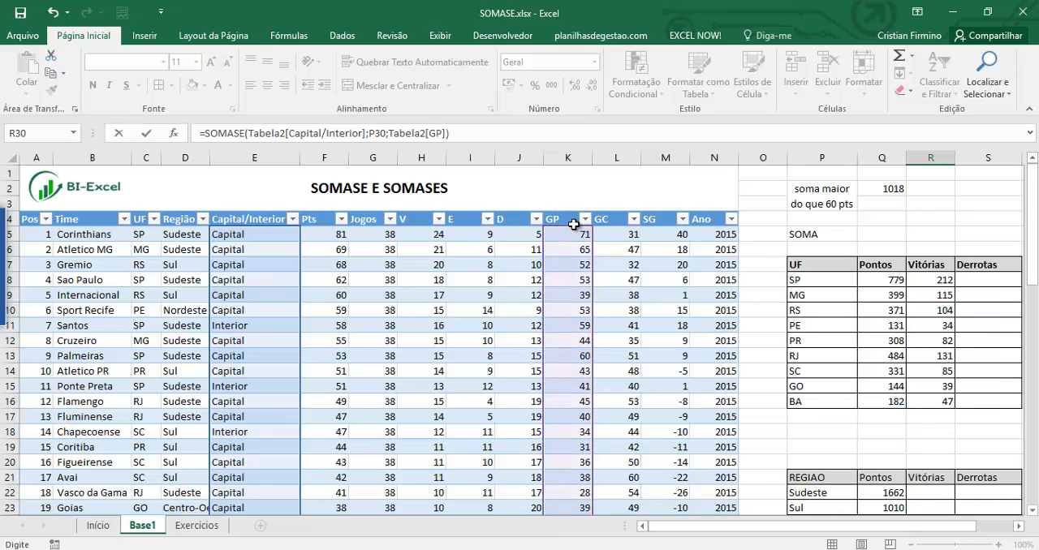
{"action": "key", "text": "ctrl+Return"}
{"action": "key", "text": "Return"}
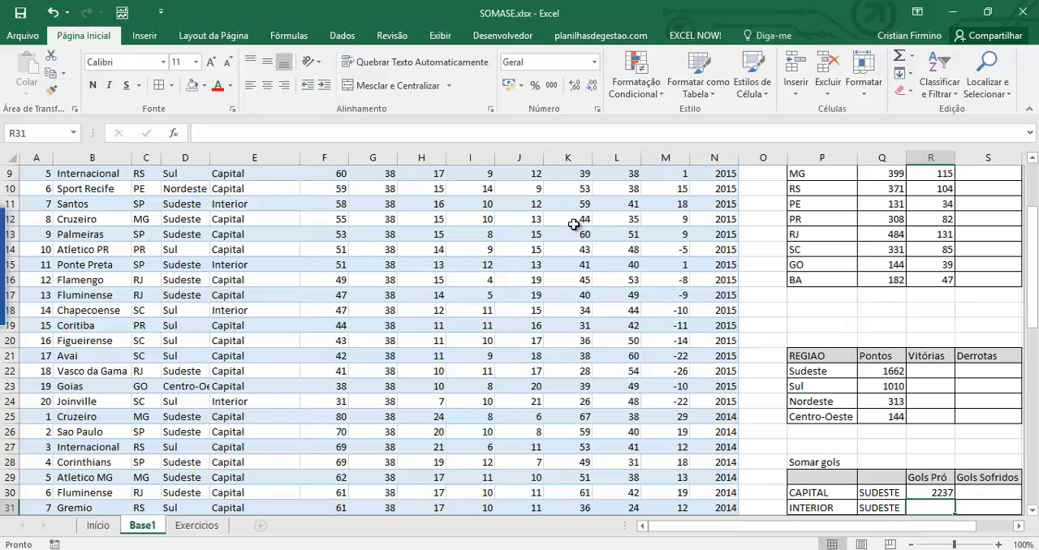
{"action": "key", "text": "Return"}
{"action": "key", "text": "Up"}
{"action": "key", "text": "Up"}
{"action": "key", "text": "Down"}
{"action": "key", "text": "Down"}
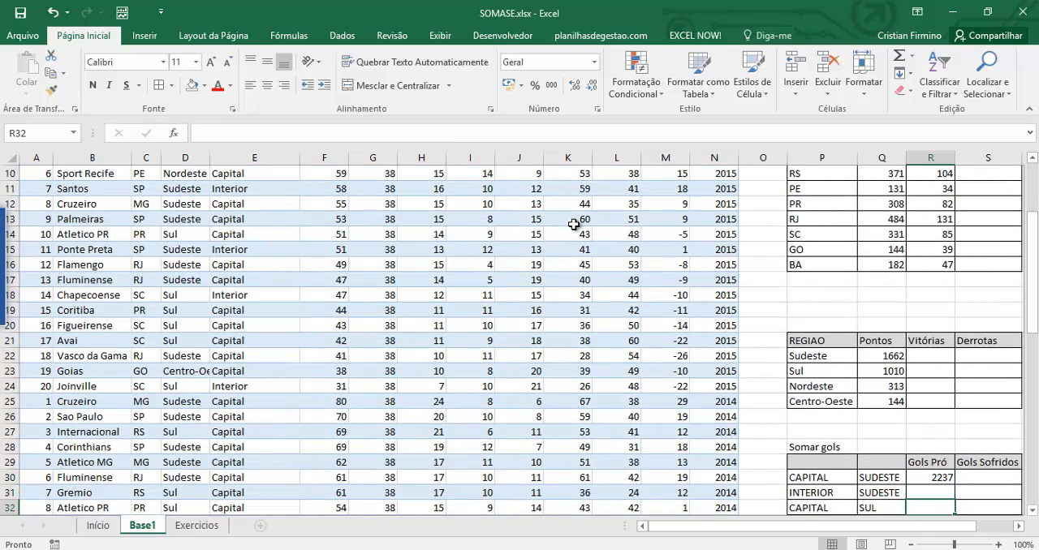
{"action": "key", "text": "Up"}
{"action": "key", "text": "Up"}
{"action": "key", "text": "Down"}
{"action": "key", "text": "Down"}
{"action": "key", "text": "Up"}
{"action": "key", "text": "Up"}
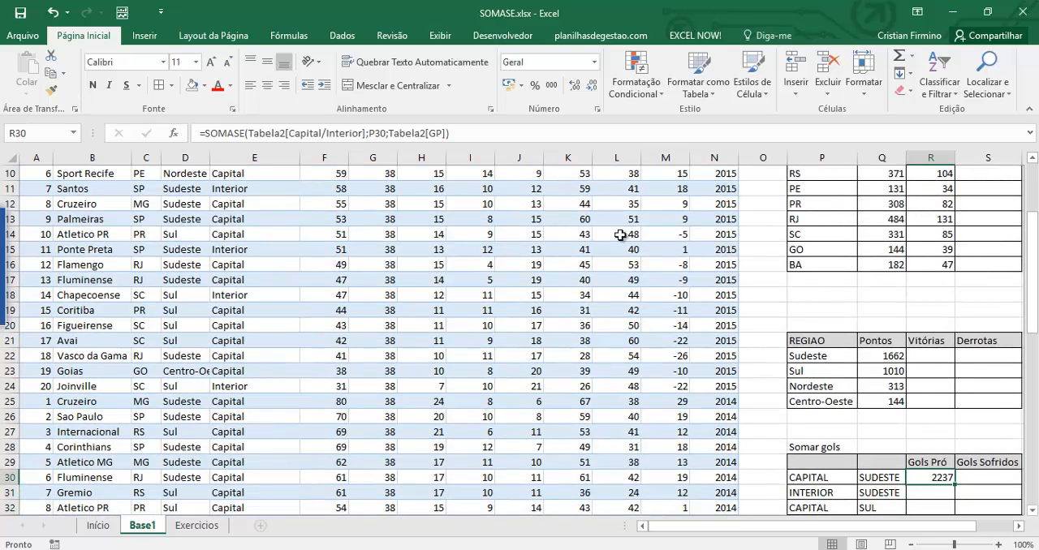
Fill the R30 SOMASE formula down to R33 and check the results against the criteria in columns P and Q.
{"action": "left_click_drag", "start_coordinate": [958, 485], "coordinate": [957, 519]}
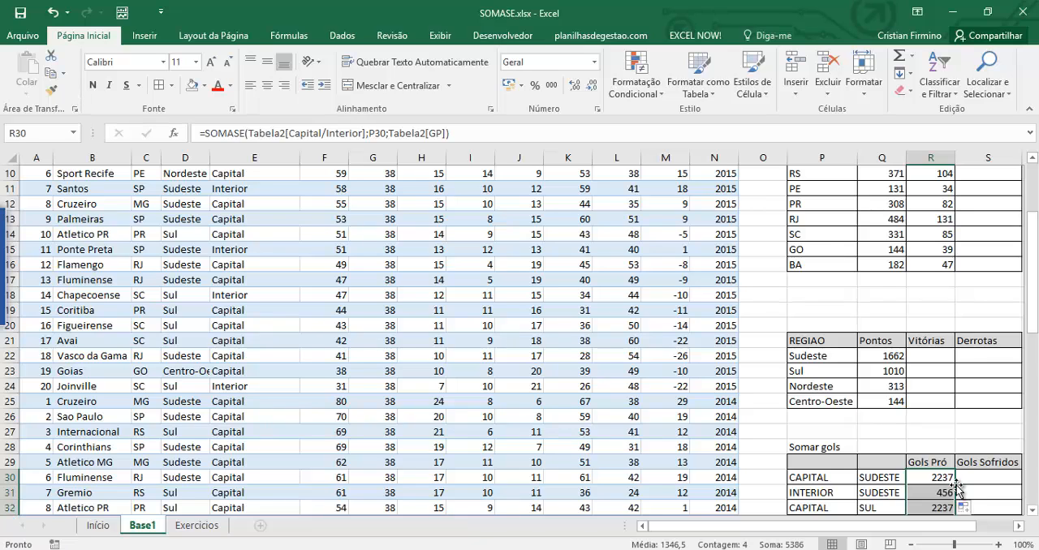
{"action": "scroll", "coordinate": [811, 406], "scroll_direction": "down", "scroll_amount": 2}
{"action": "left_click", "coordinate": [804, 385]}
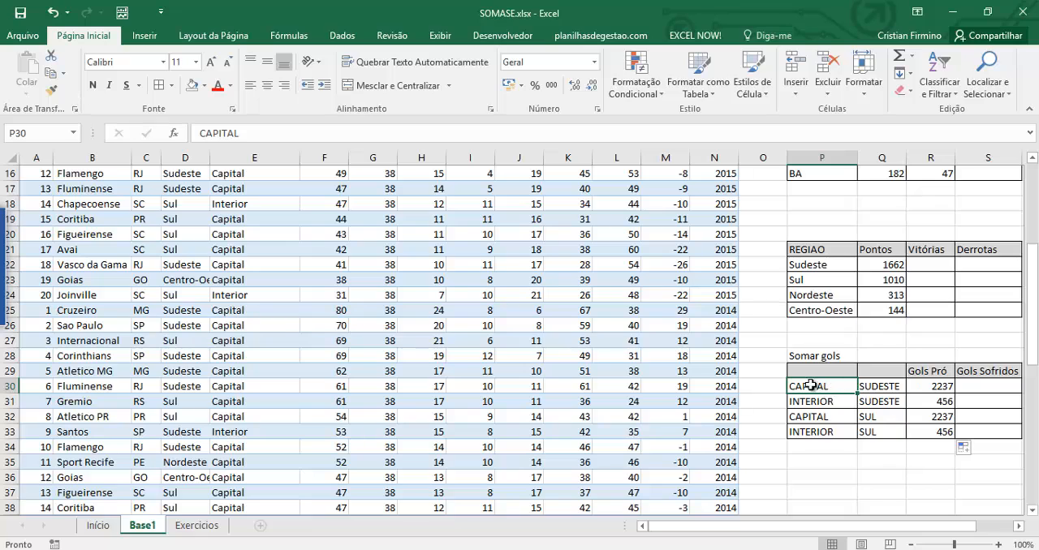
{"action": "left_click", "coordinate": [875, 387]}
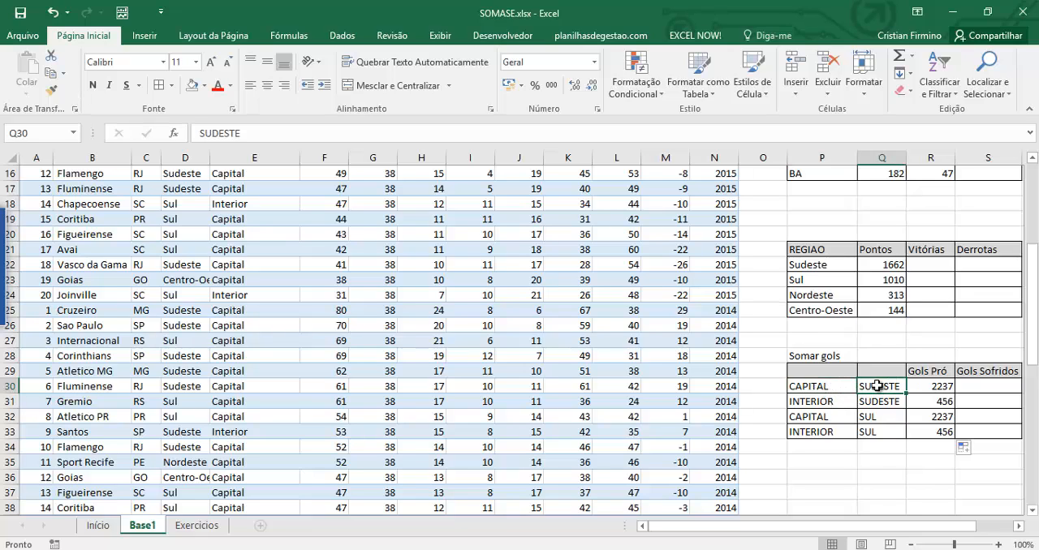
{"action": "left_click", "coordinate": [930, 416]}
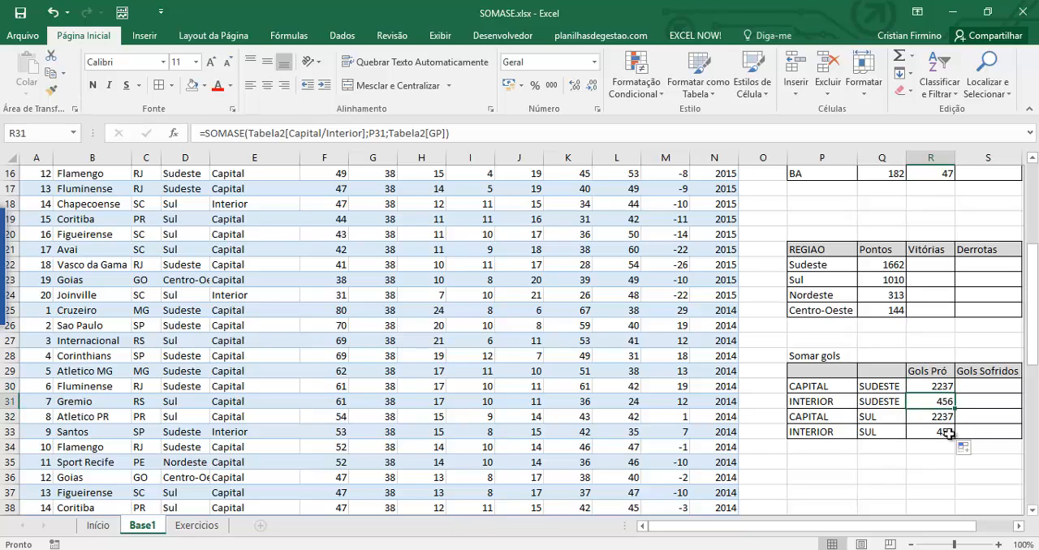
Compare the Capital/Interior criteria in P30:P33 with the region criteria beside them in column Q.
{"action": "left_click", "coordinate": [815, 389]}
{"action": "left_click_drag", "start_coordinate": [815, 399], "coordinate": [818, 430]}
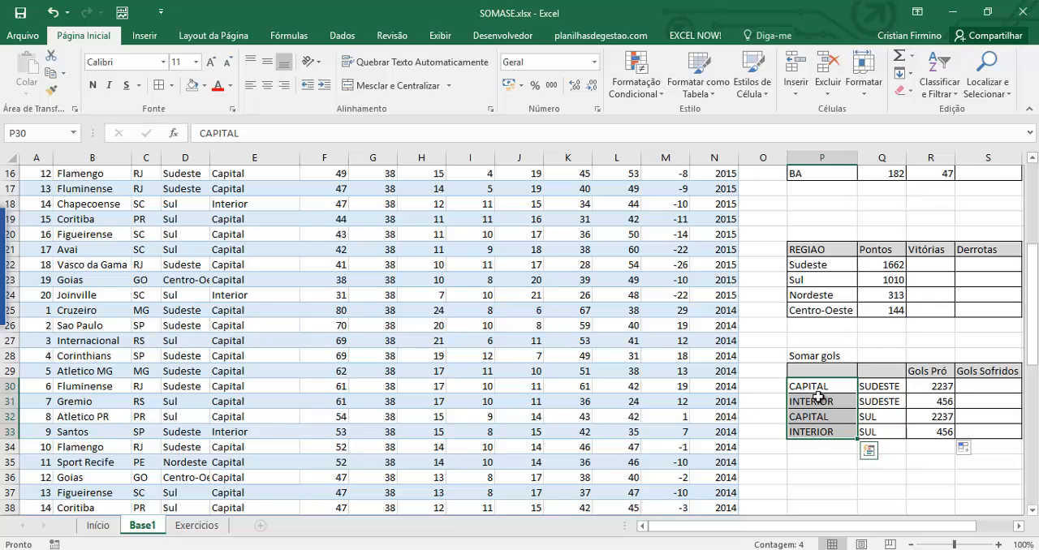
{"action": "left_click", "coordinate": [875, 386]}
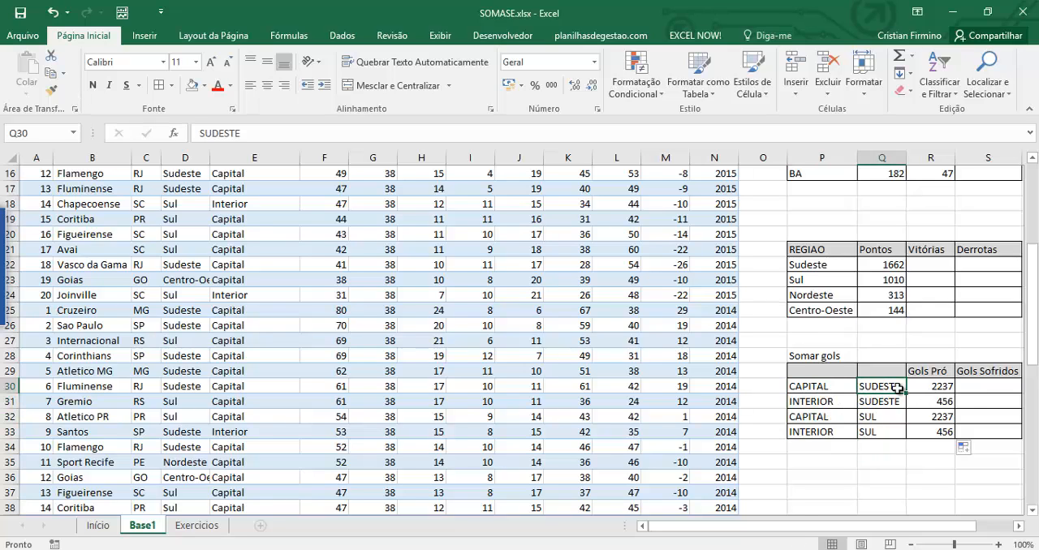
{"action": "left_click", "coordinate": [839, 386]}
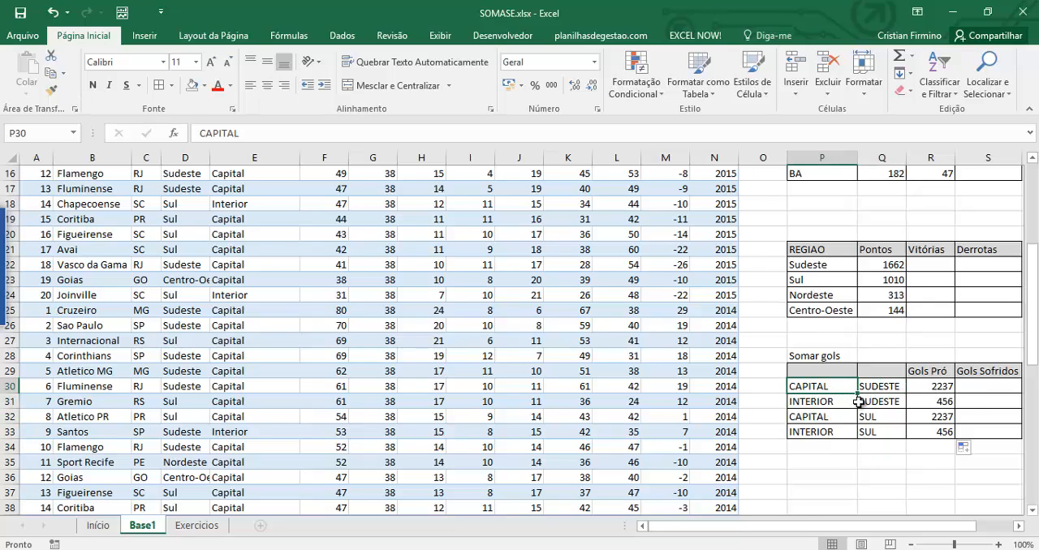
{"action": "left_click", "coordinate": [877, 402]}
{"action": "left_click", "coordinate": [822, 403]}
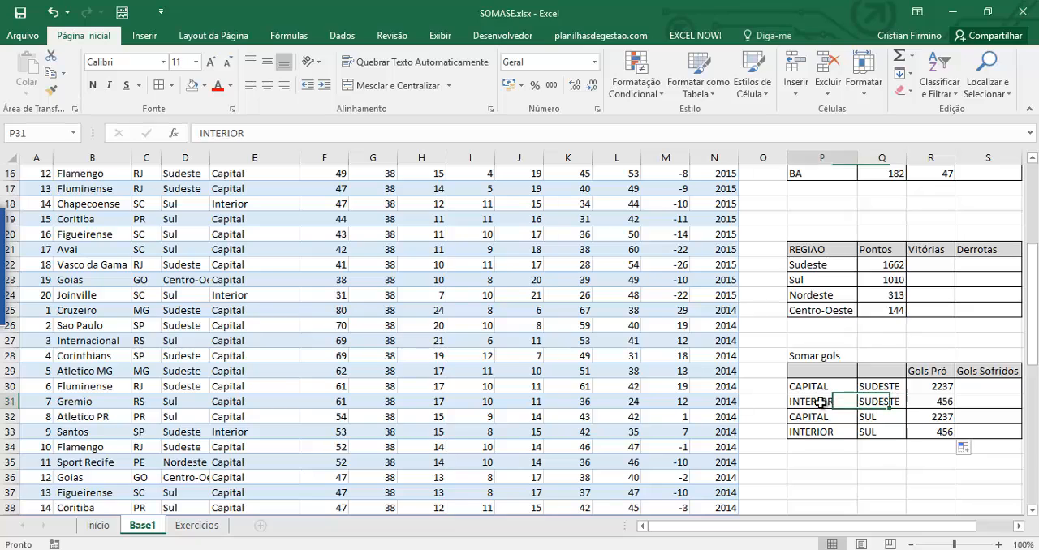
Replace the R30 formula with a new SOMASES formula that uses the table's GP column as the sum range.
{"action": "left_click", "coordinate": [941, 388]}
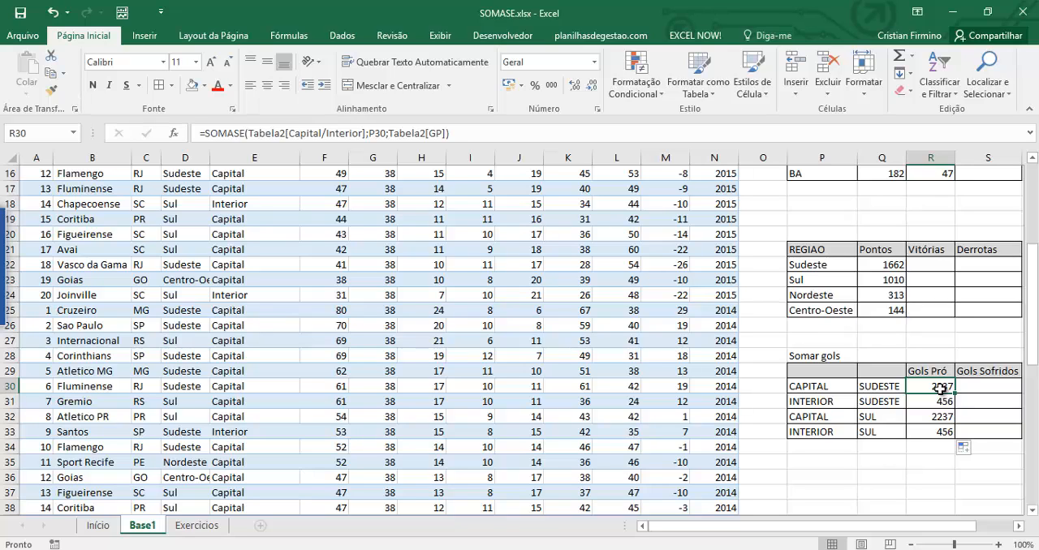
{"action": "type", "text": "=soma"}
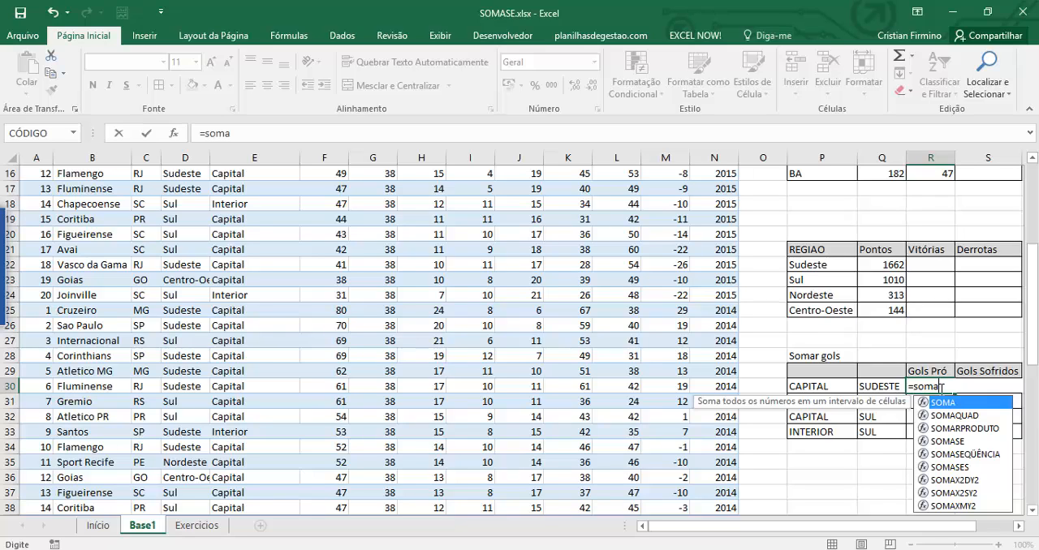
{"action": "type", "text": "ses("}
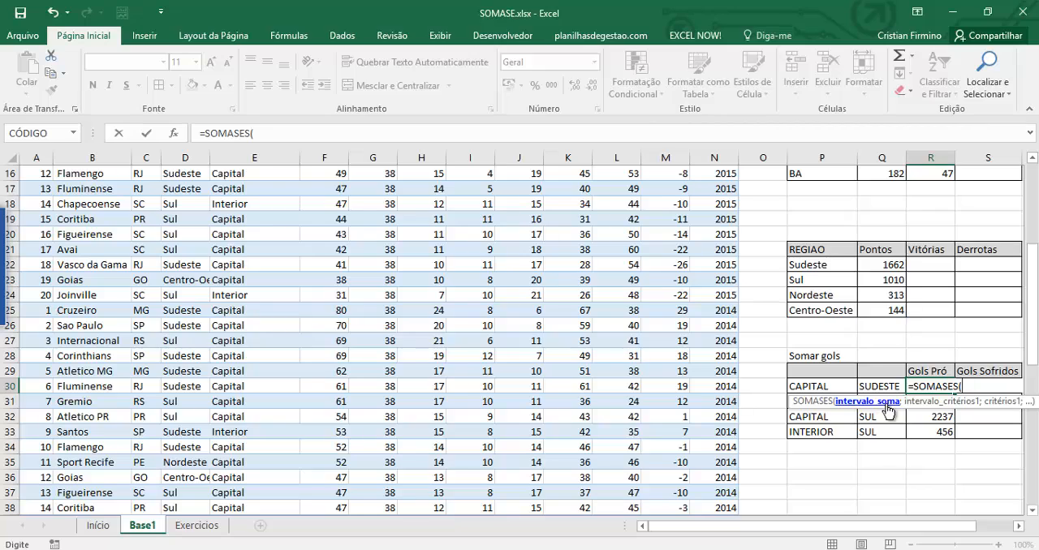
{"action": "left_click_drag", "start_coordinate": [1029, 371], "coordinate": [982, 245]}
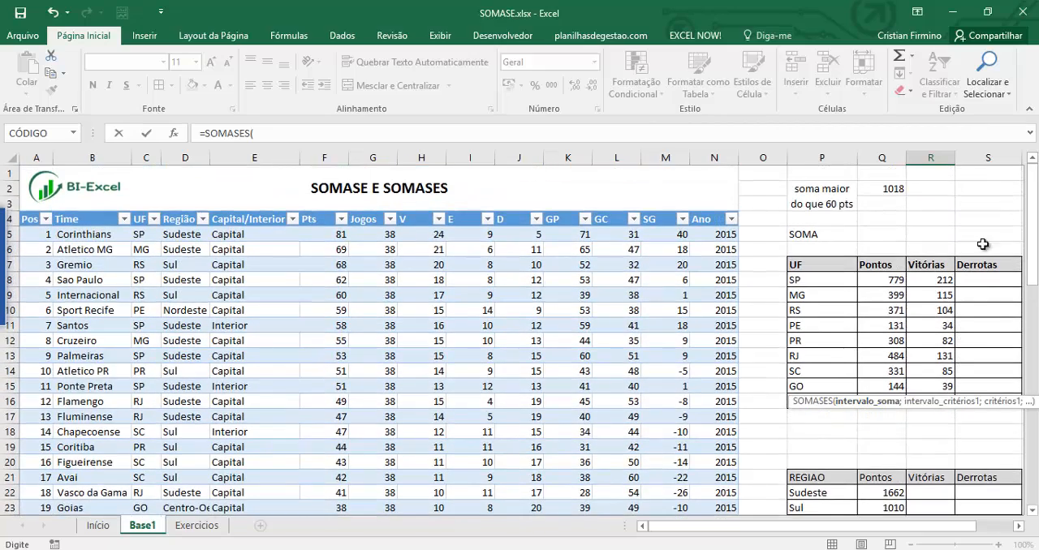
{"action": "left_click", "coordinate": [563, 213]}
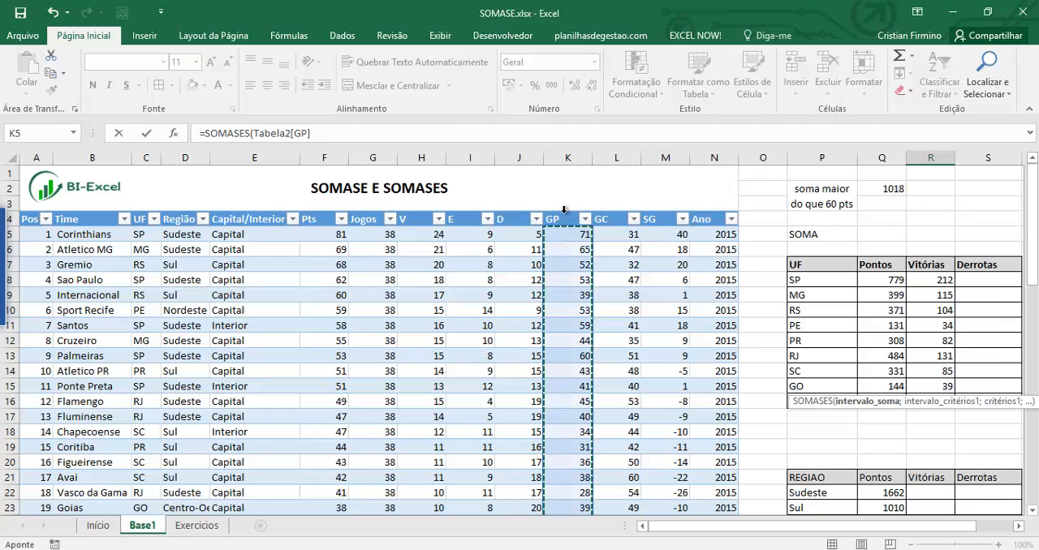
{"action": "type", "text": ";"}
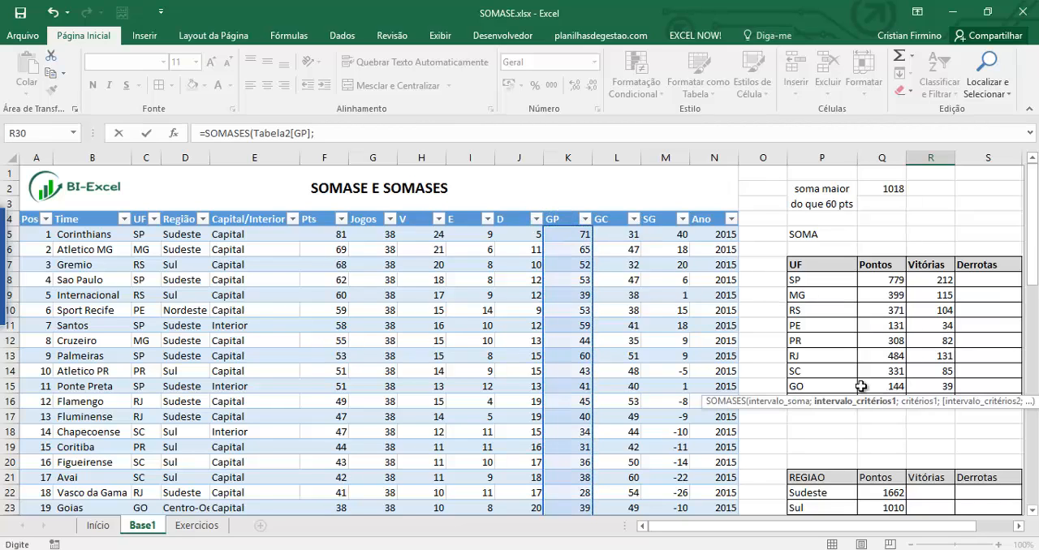
Add the Capital/Interior column as the first criteria range of the R30 SOMASES formula, with P30 as its criterion.
{"action": "left_click_drag", "start_coordinate": [808, 401], "coordinate": [591, 186]}
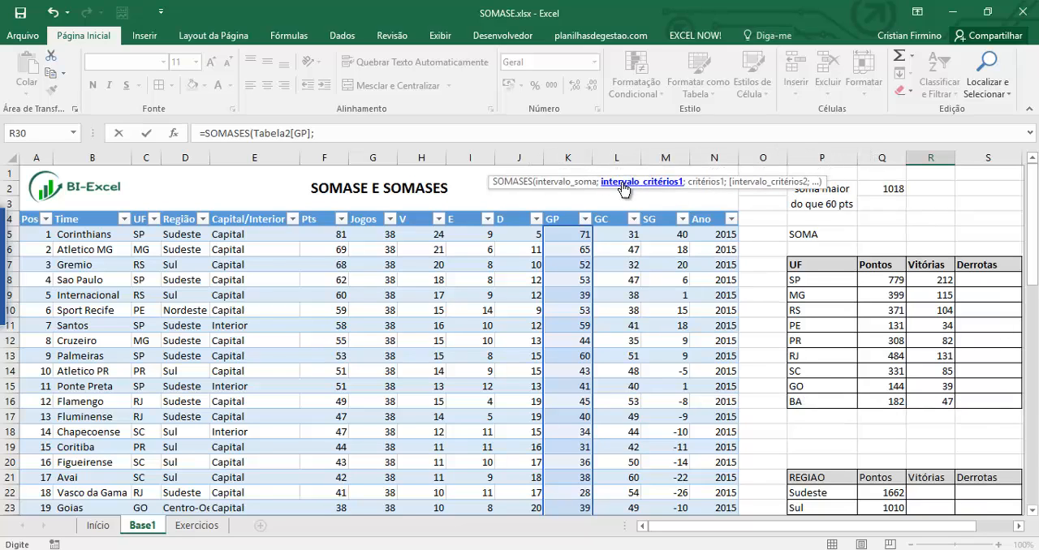
{"action": "left_click", "coordinate": [271, 212]}
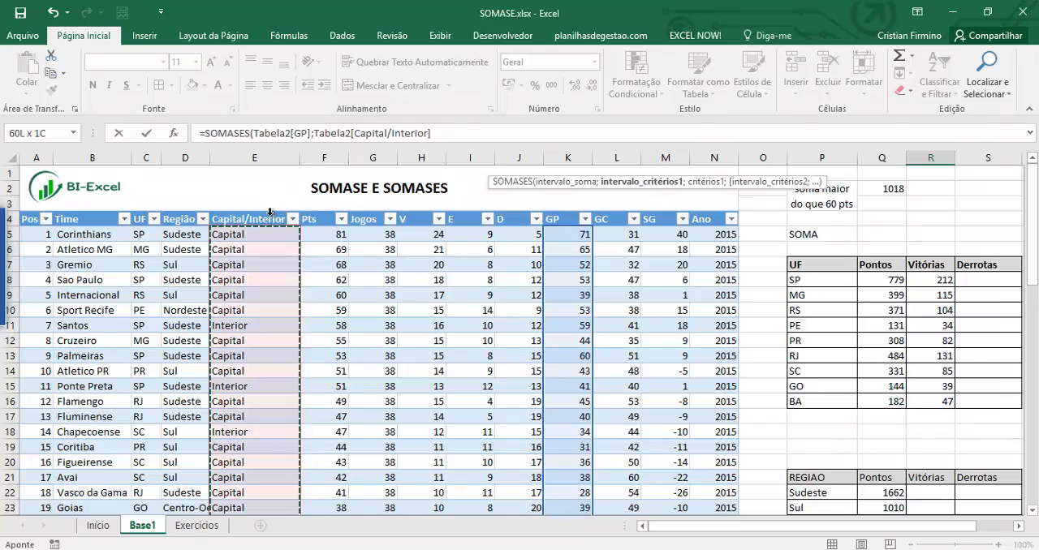
{"action": "type", "text": ";"}
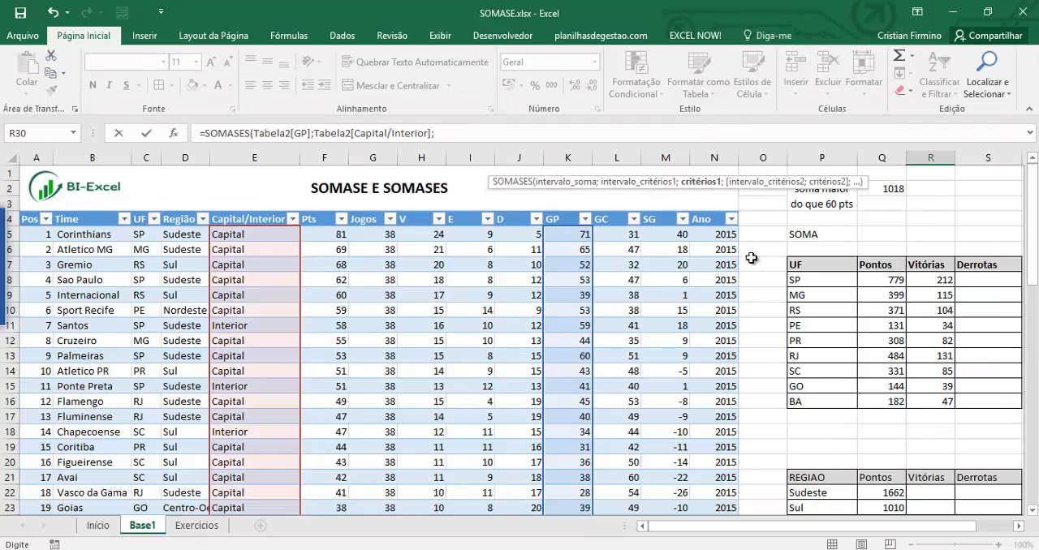
{"action": "left_click_drag", "start_coordinate": [1032, 243], "coordinate": [1032, 256]}
{"action": "left_click_drag", "start_coordinate": [1032, 371], "coordinate": [1032, 356]}
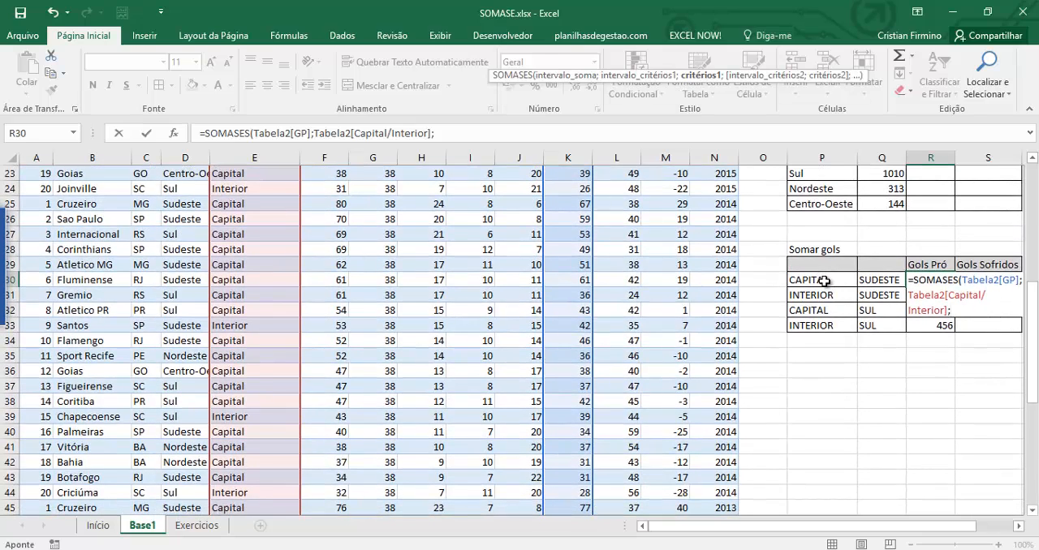
{"action": "left_click", "coordinate": [823, 281]}
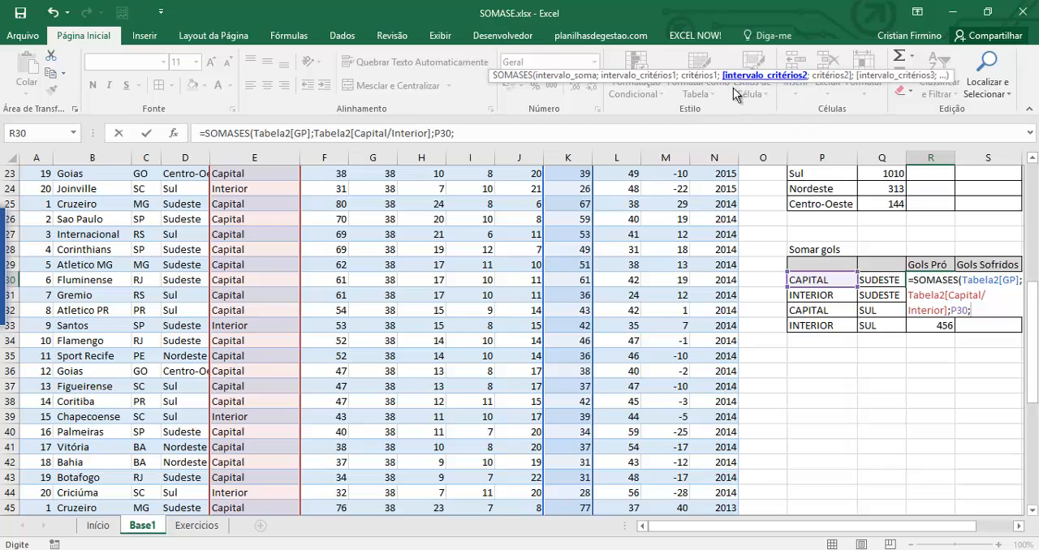
Complete the R30 SOMASES formula with the Região column as the second criteria range and Q30 as its criterion.
{"action": "left_click_drag", "start_coordinate": [1033, 345], "coordinate": [1029, 208]}
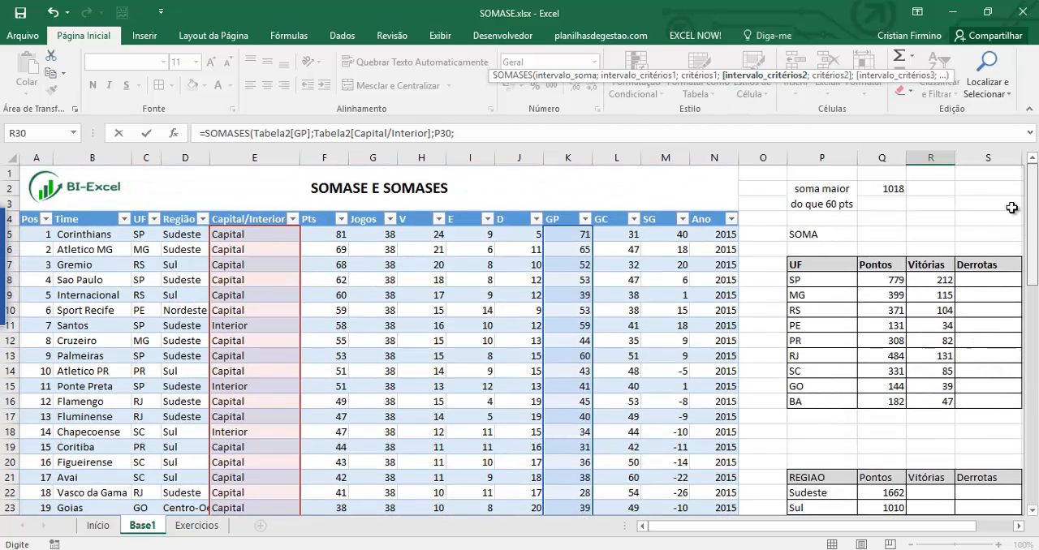
{"action": "left_click_drag", "start_coordinate": [599, 76], "coordinate": [558, 198]}
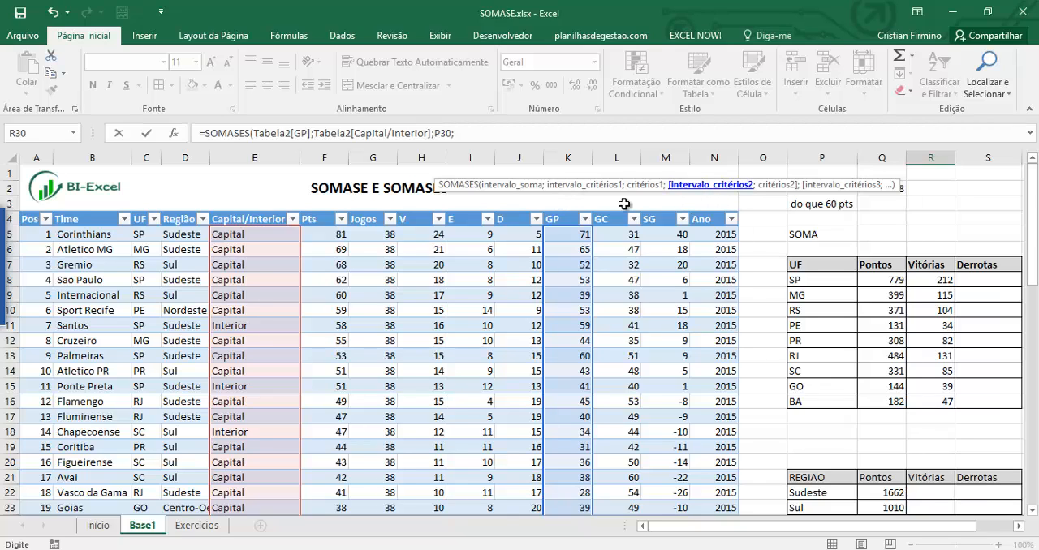
{"action": "left_click", "coordinate": [187, 212]}
{"action": "type", "text": ";"}
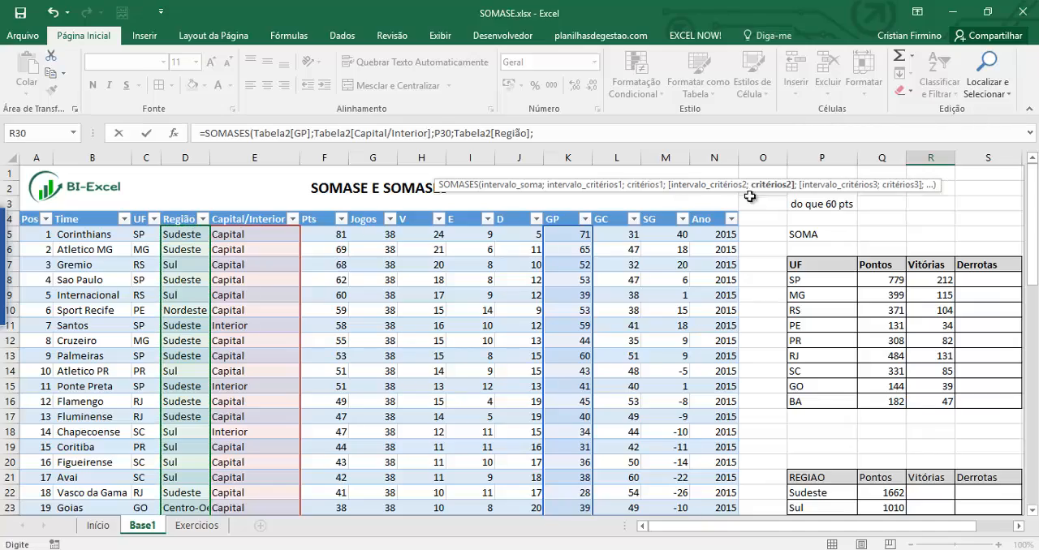
{"action": "left_click_drag", "start_coordinate": [1031, 227], "coordinate": [1031, 260]}
{"action": "left_click", "coordinate": [891, 282]}
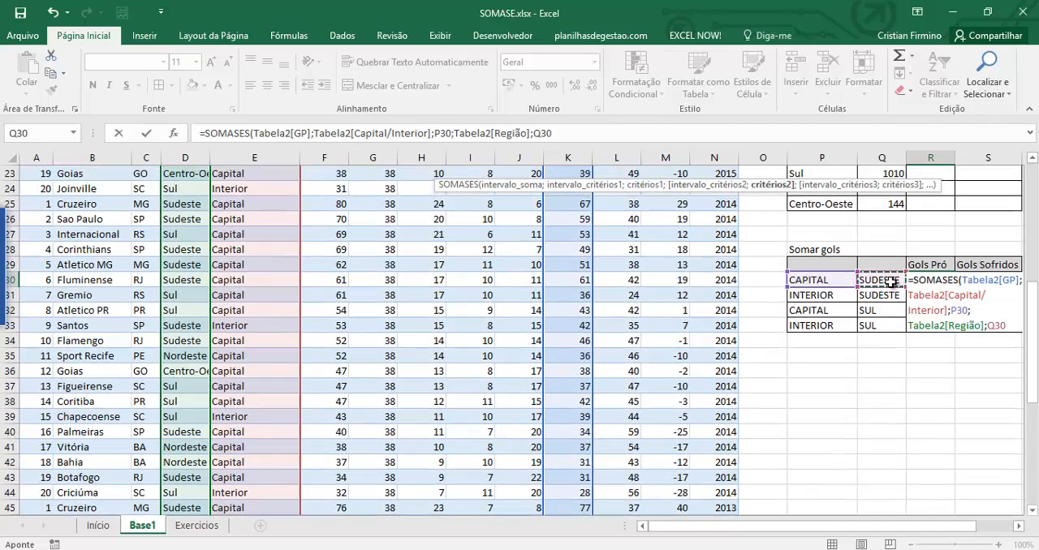
{"action": "type", "text": ")"}
{"action": "key", "text": "ctrl+Return"}
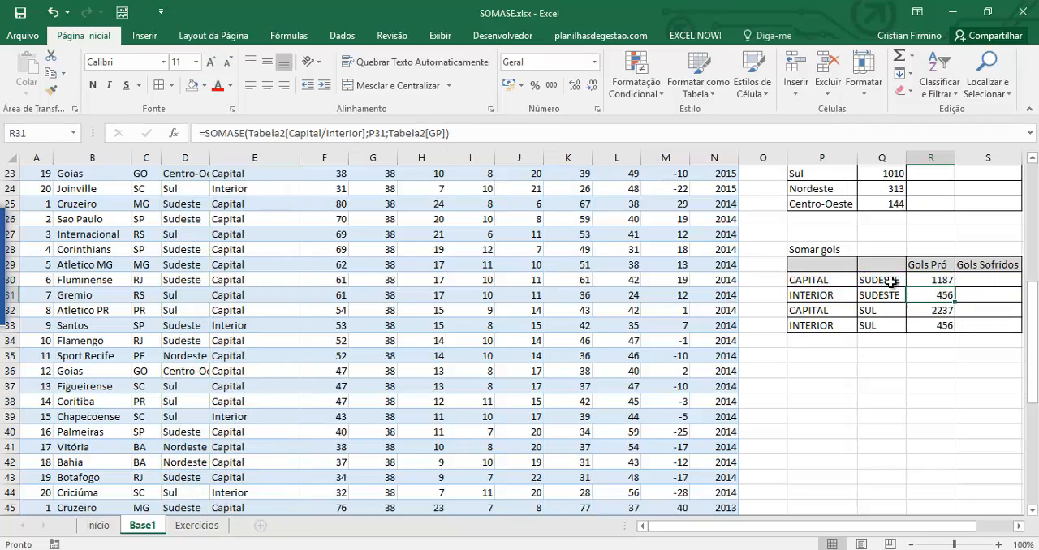
Fill the R30 SOMASES formula down to R33 for every capital/interior and region combination.
{"action": "double_click", "coordinate": [955, 288]}
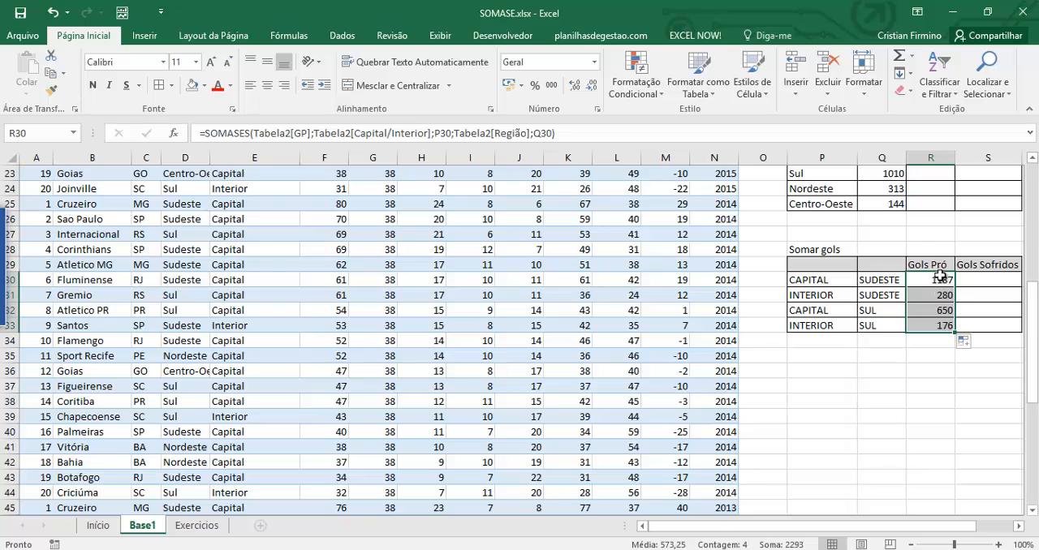
{"action": "left_click", "coordinate": [941, 279]}
Examine the source table and how the P30 and Q30 criteria combine in the Gols Pró result in R30.
{"action": "scroll", "coordinate": [740, 339], "scroll_direction": "up", "scroll_amount": 2}
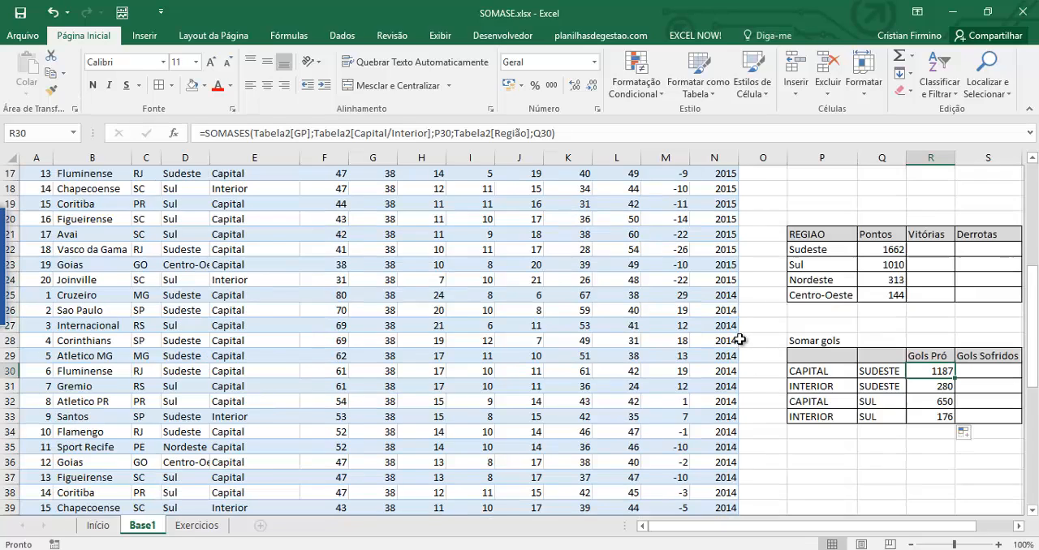
{"action": "scroll", "coordinate": [740, 339], "scroll_direction": "up", "scroll_amount": 2}
{"action": "scroll", "coordinate": [740, 339], "scroll_direction": "up", "scroll_amount": 2}
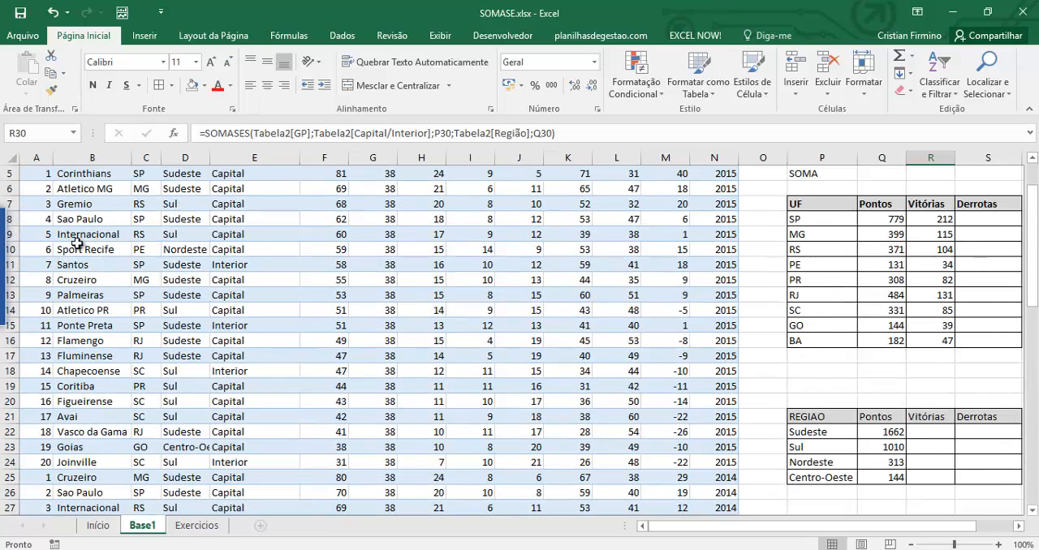
{"action": "scroll", "coordinate": [86, 245], "scroll_direction": "up", "scroll_amount": 2}
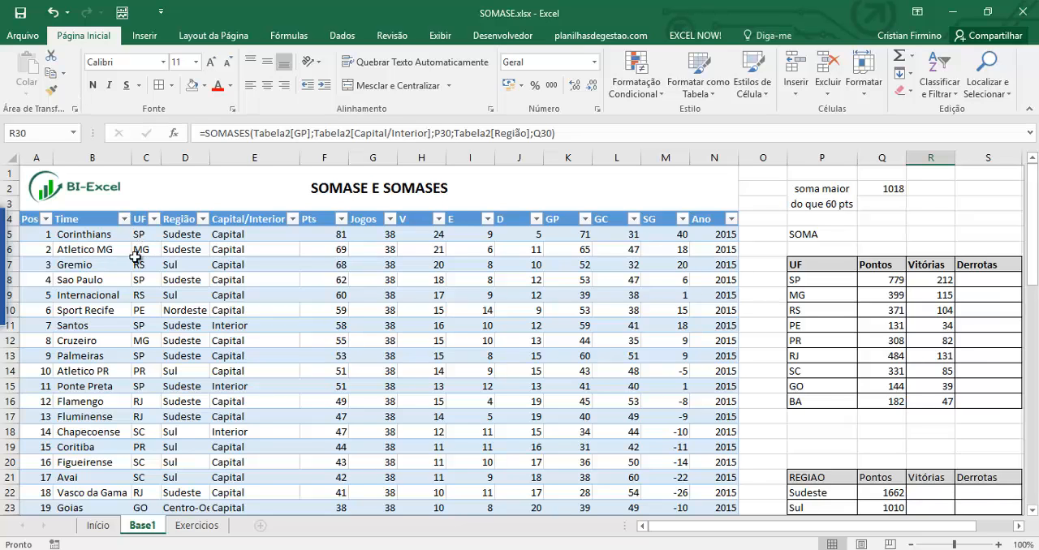
{"action": "scroll", "coordinate": [469, 294], "scroll_direction": "down", "scroll_amount": 2}
{"action": "scroll", "coordinate": [470, 294], "scroll_direction": "down", "scroll_amount": 3}
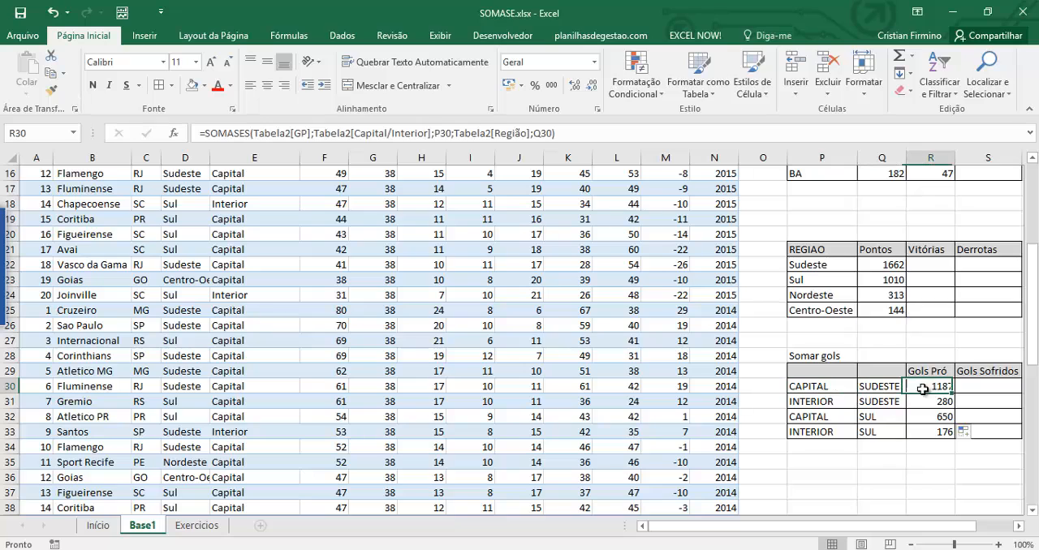
{"action": "left_click", "coordinate": [846, 389]}
{"action": "left_click", "coordinate": [868, 387]}
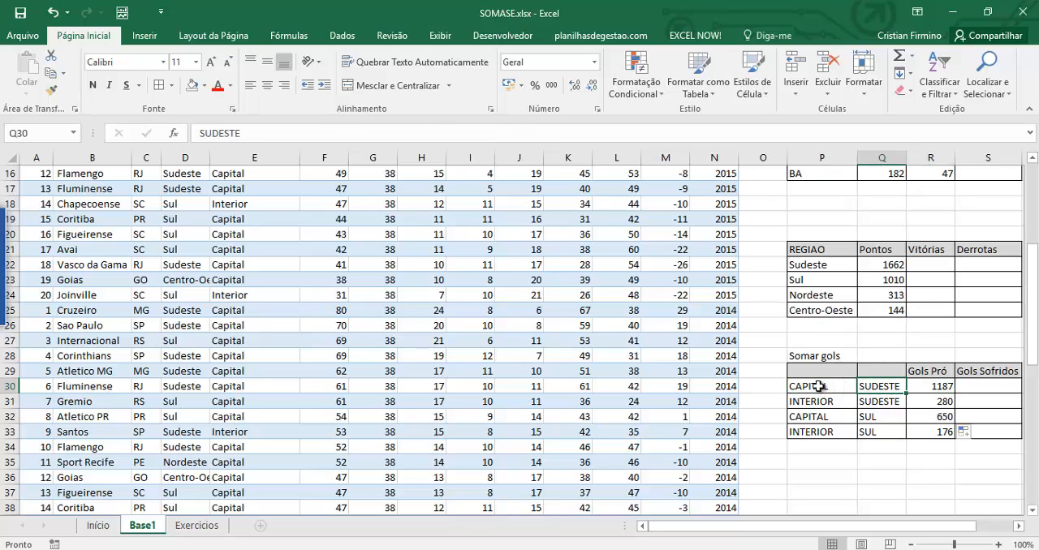
{"action": "left_click", "coordinate": [839, 386]}
{"action": "left_click", "coordinate": [876, 391]}
{"action": "left_click", "coordinate": [848, 388]}
{"action": "left_click", "coordinate": [877, 393]}
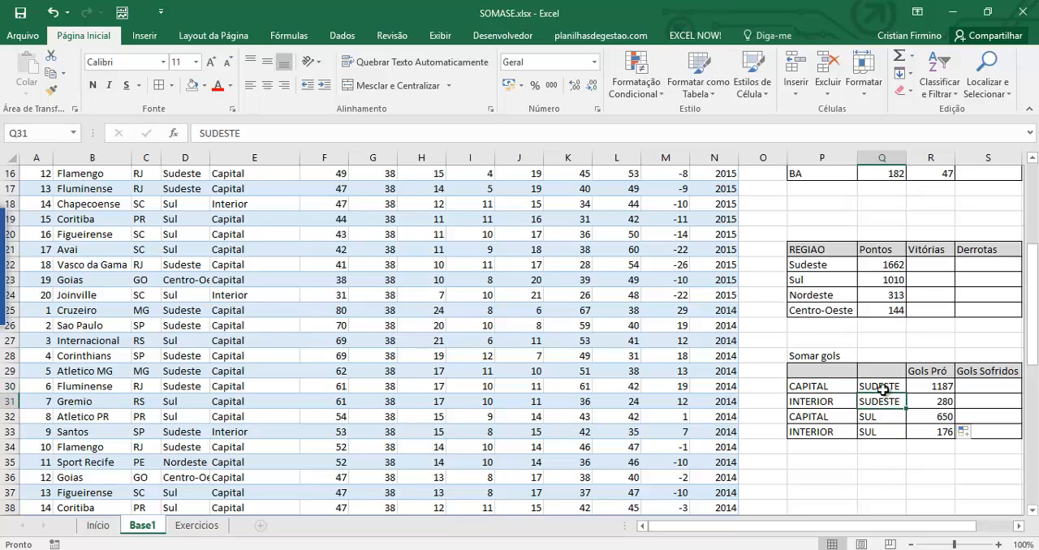
{"action": "left_click", "coordinate": [848, 387]}
{"action": "left_click", "coordinate": [943, 384]}
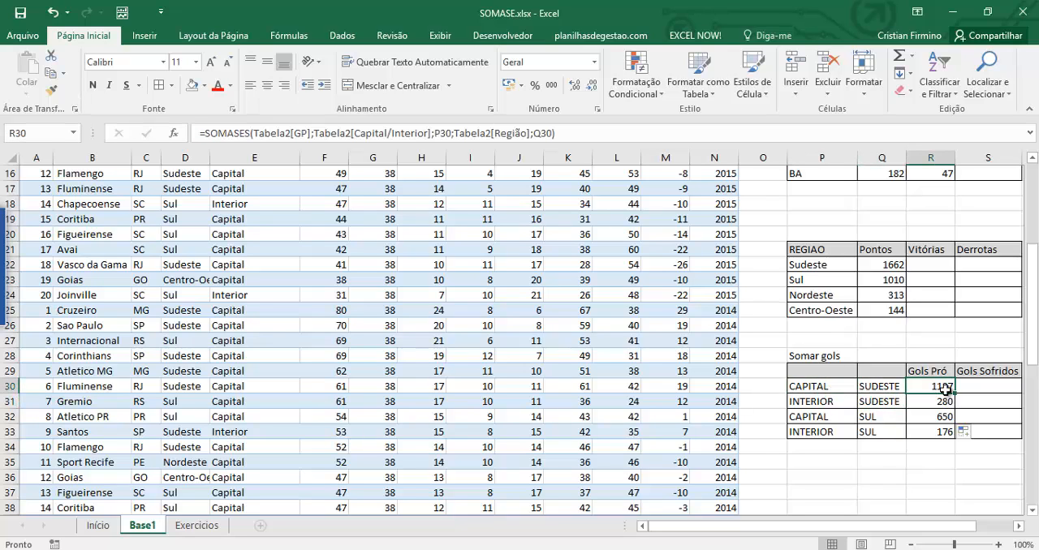
{"action": "left_click", "coordinate": [835, 385]}
{"action": "left_click", "coordinate": [948, 386]}
{"action": "left_click", "coordinate": [982, 388]}
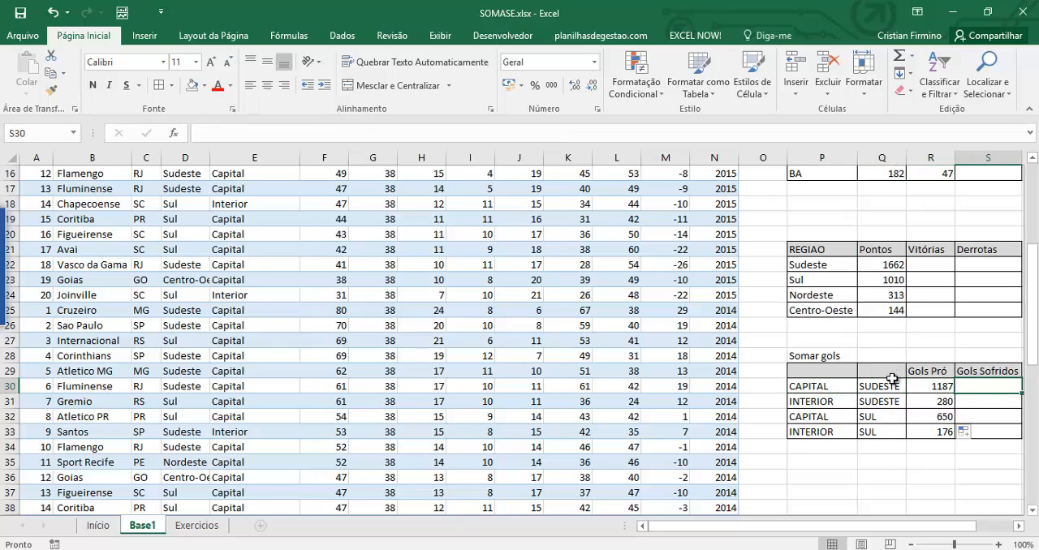
{"action": "scroll", "coordinate": [886, 396], "scroll_direction": "up", "scroll_amount": 5}
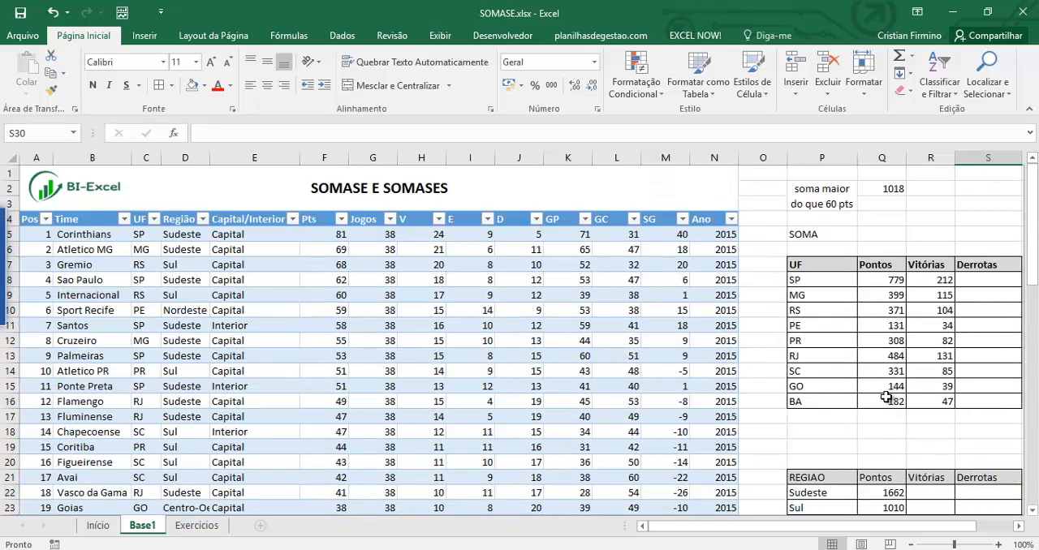